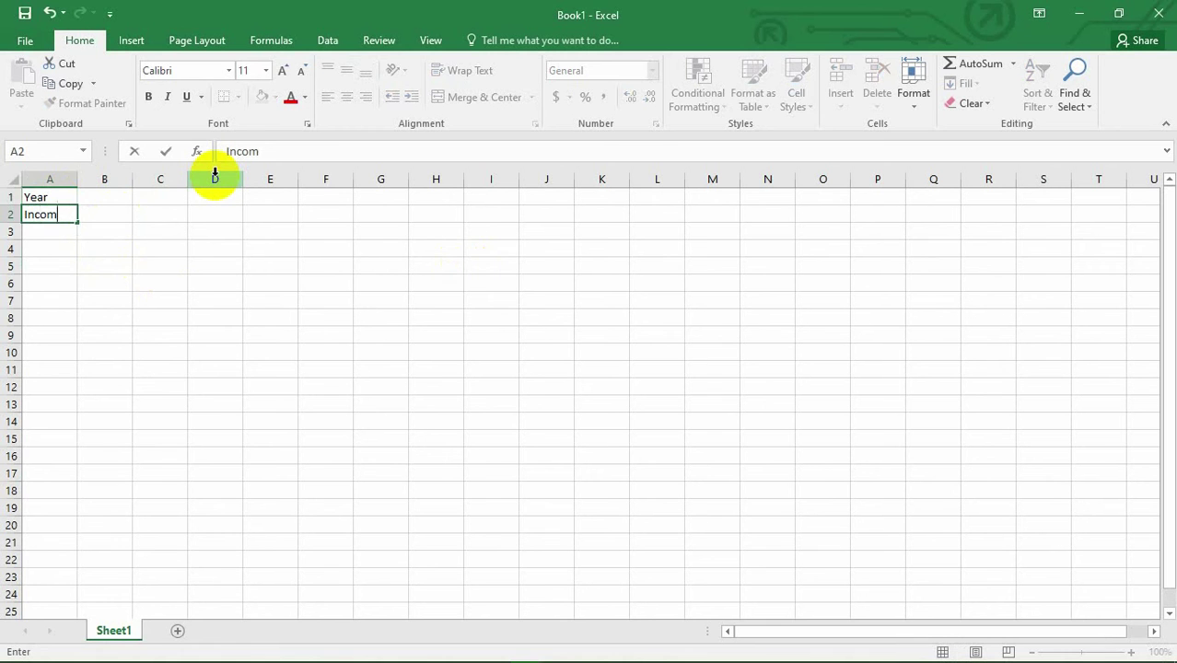
# - Enter 2010 in B1 beside the Year label and fill the yearly series across to 2020 in L1
pyautogui.press('Up')
pyautogui.press('Right')
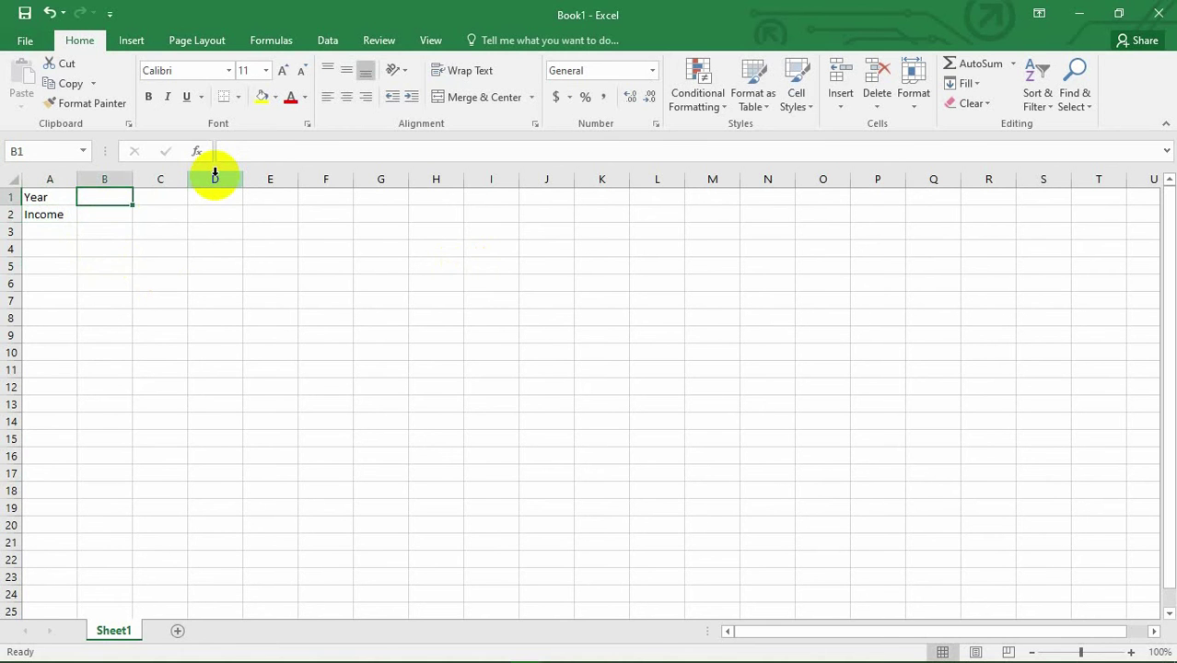
pyautogui.click(137, 230)
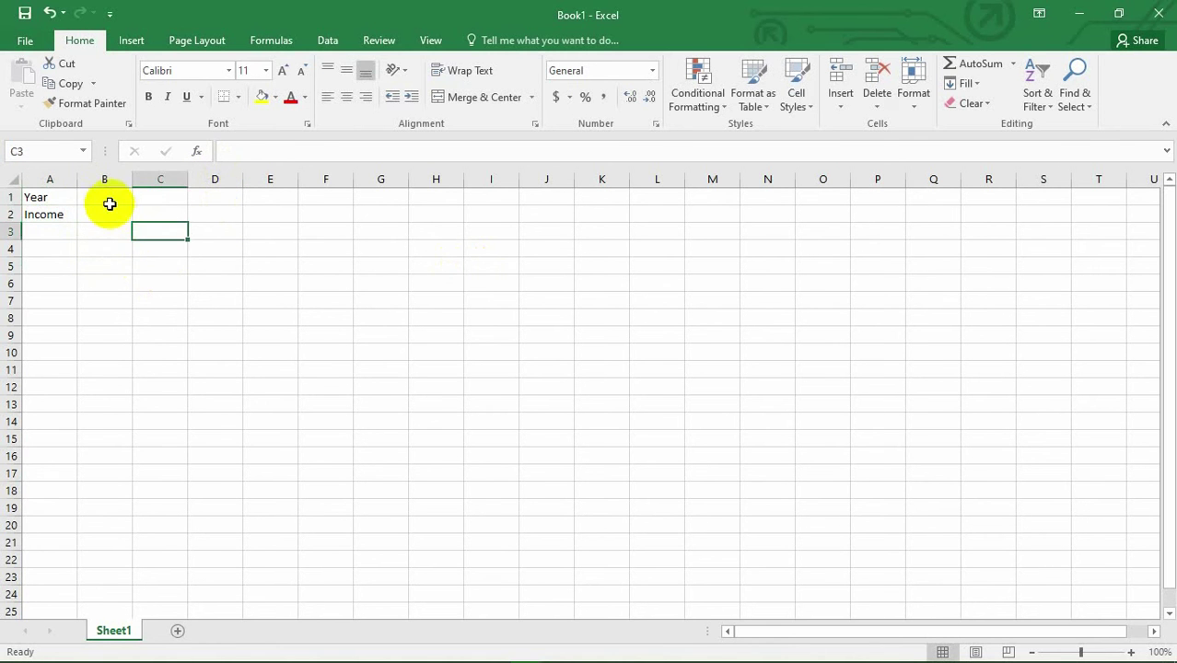
pyautogui.click(105, 196)
pyautogui.write('2010')
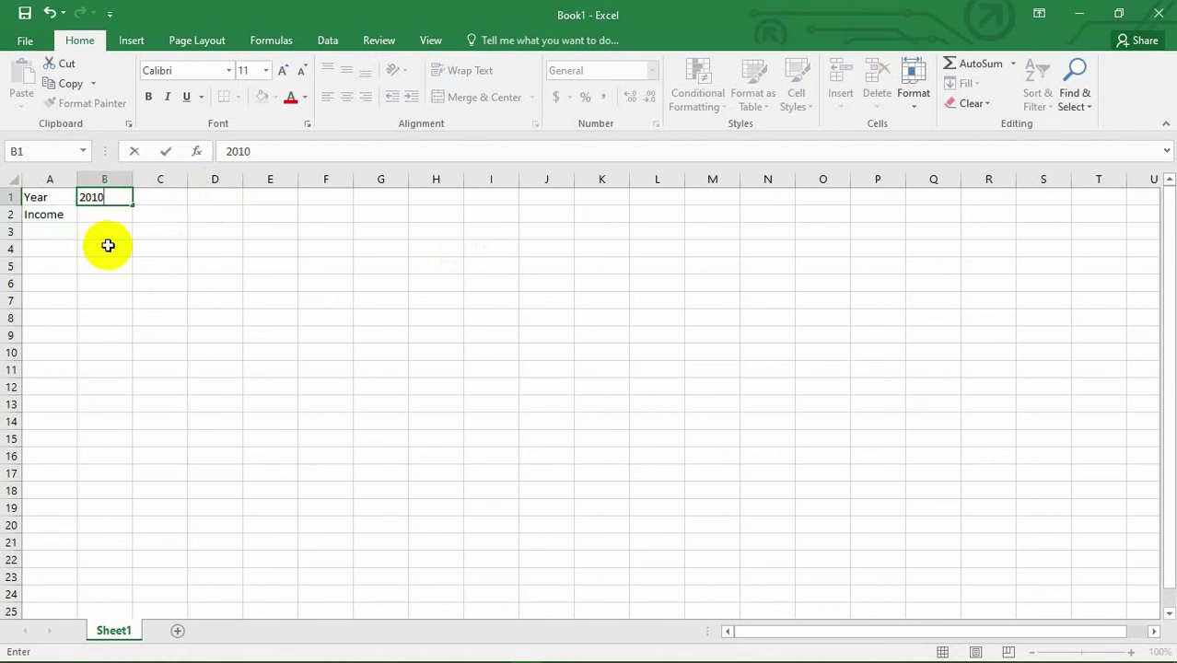
pyautogui.click(107, 245)
pyautogui.click(114, 193)
pyautogui.moveTo(129, 203); pyautogui.dragTo(665, 175)
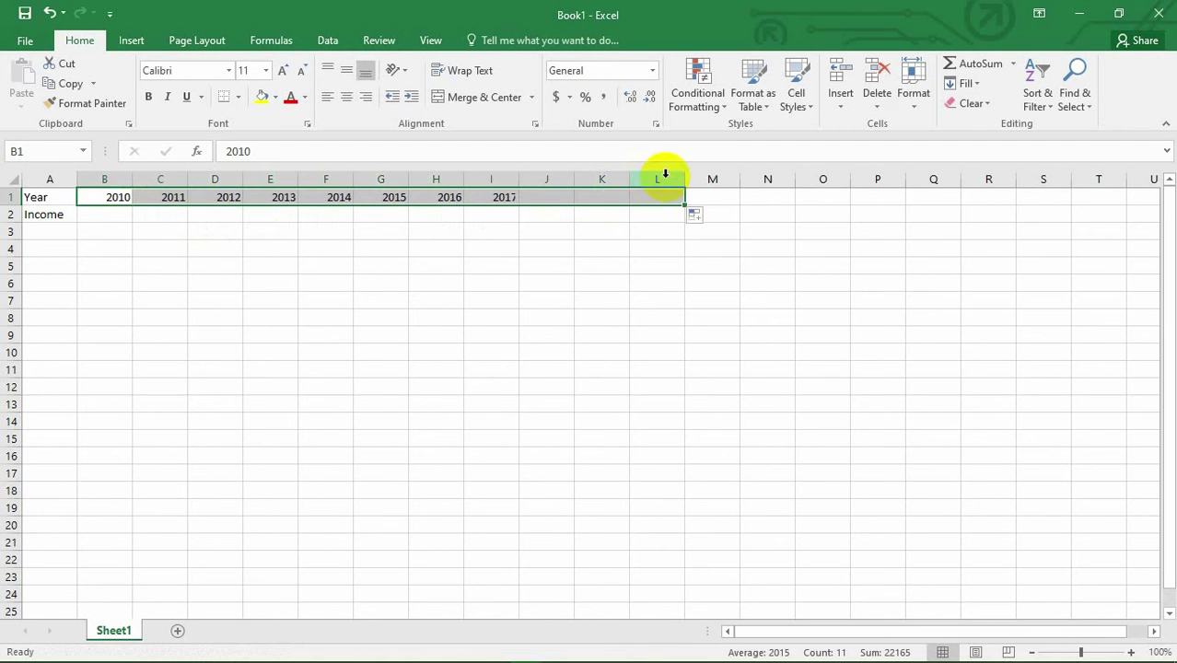
# - Enter the 2010–2013 incomes 150000, 500000, 600000 and 750000 in cells B2 to E2
pyautogui.click(101, 217)
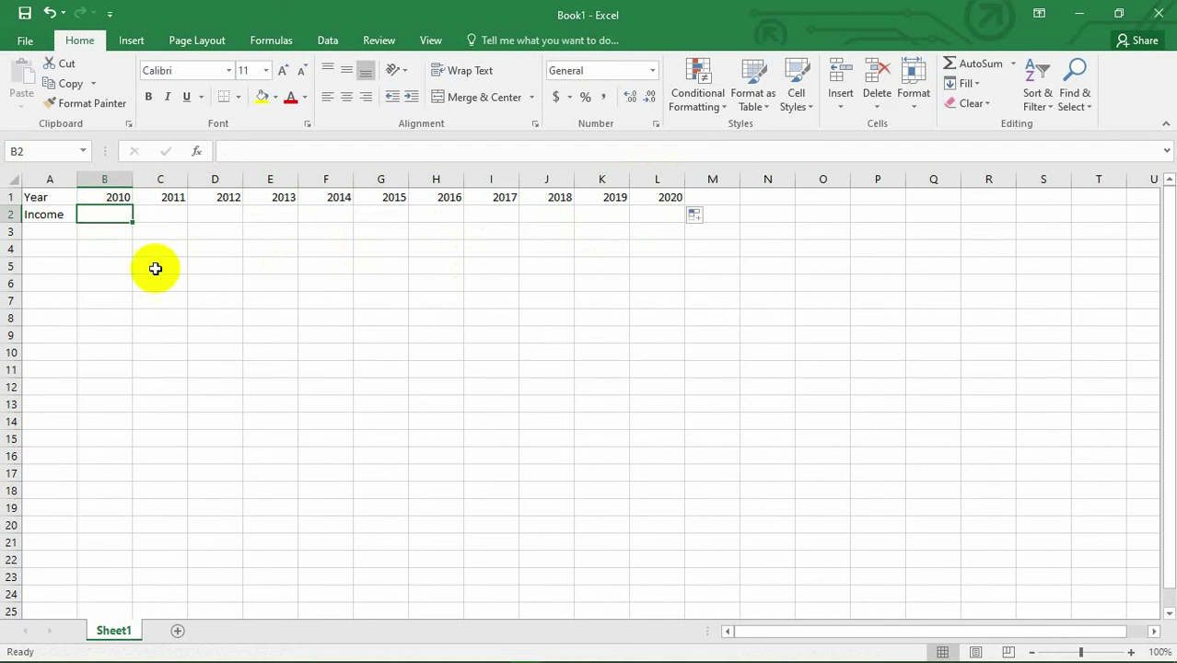
pyautogui.write('150000')
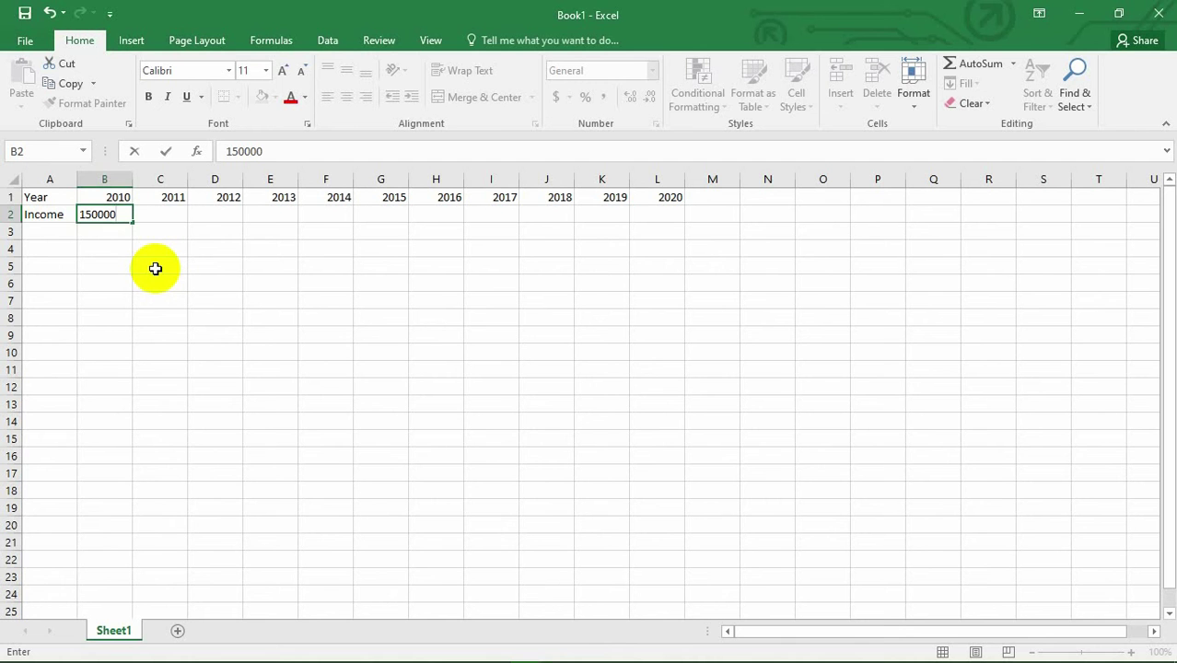
pyautogui.press('Tab')
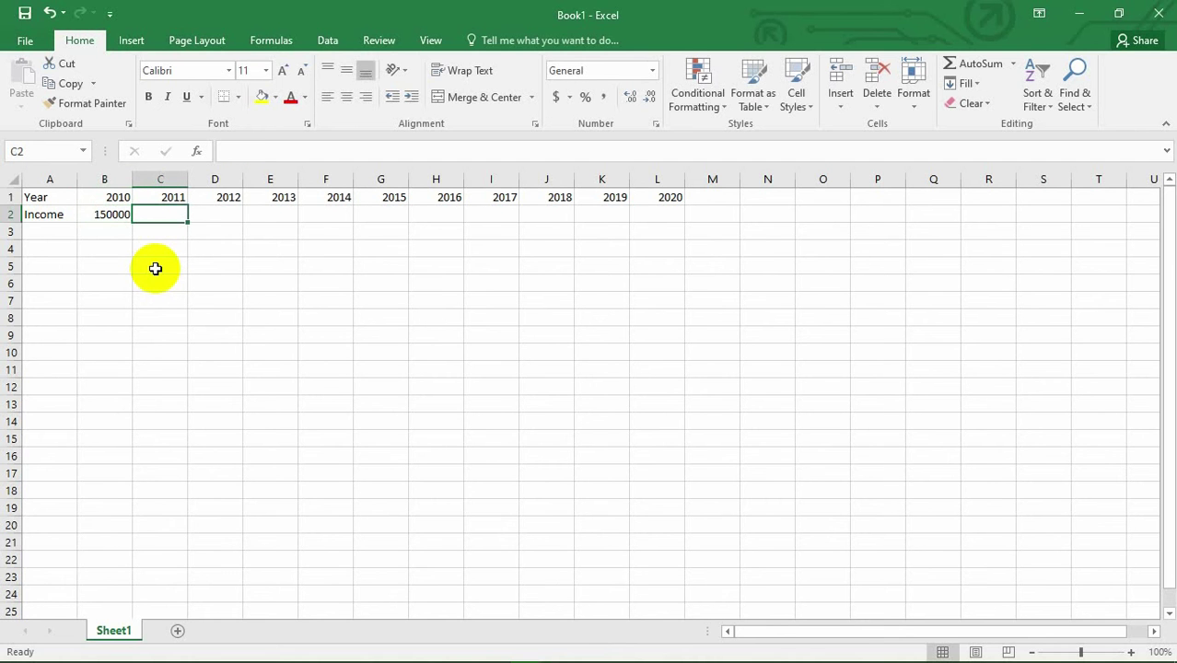
pyautogui.write('500000')
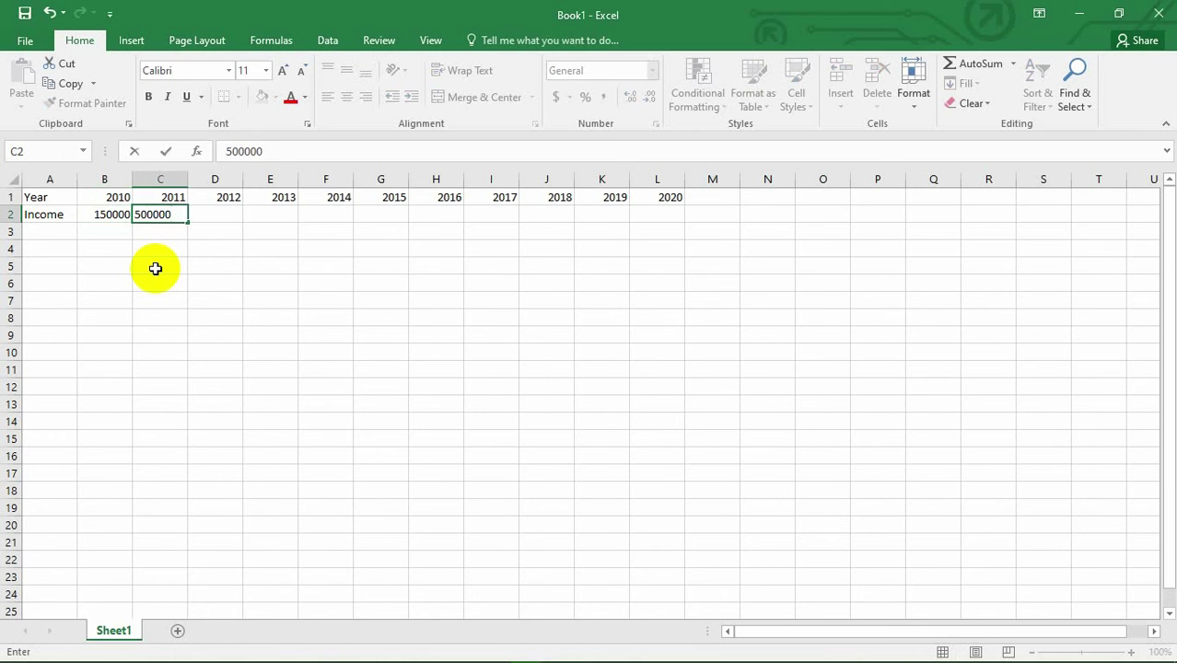
pyautogui.press('Tab')
pyautogui.write('600')
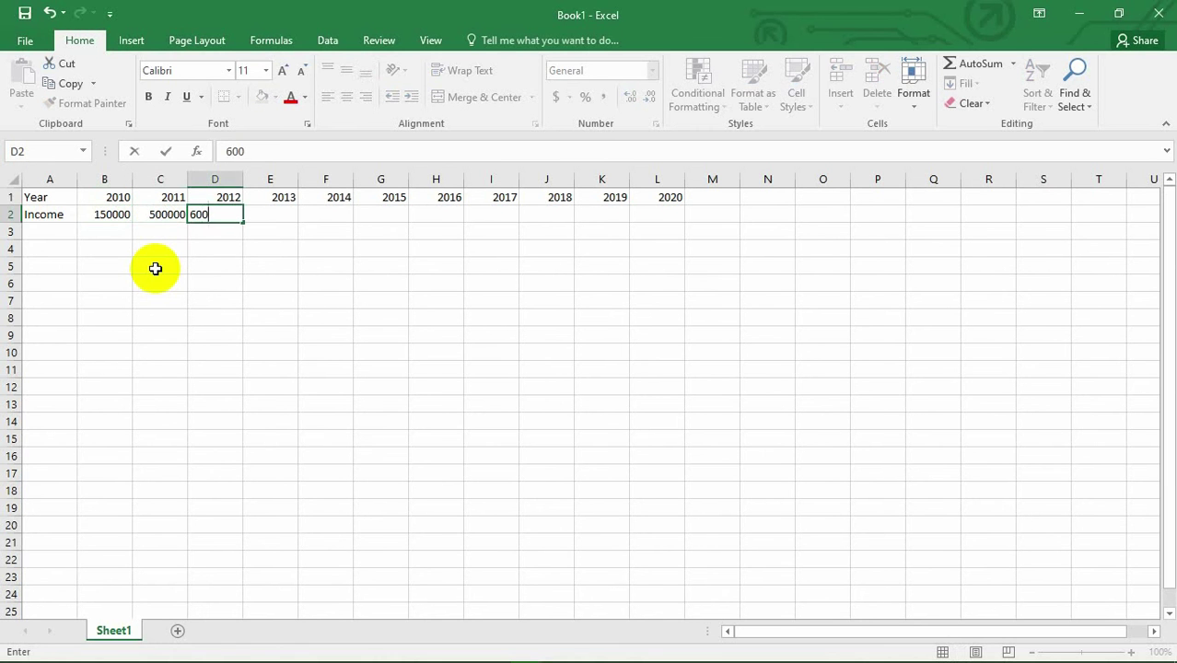
pyautogui.press('Tab')
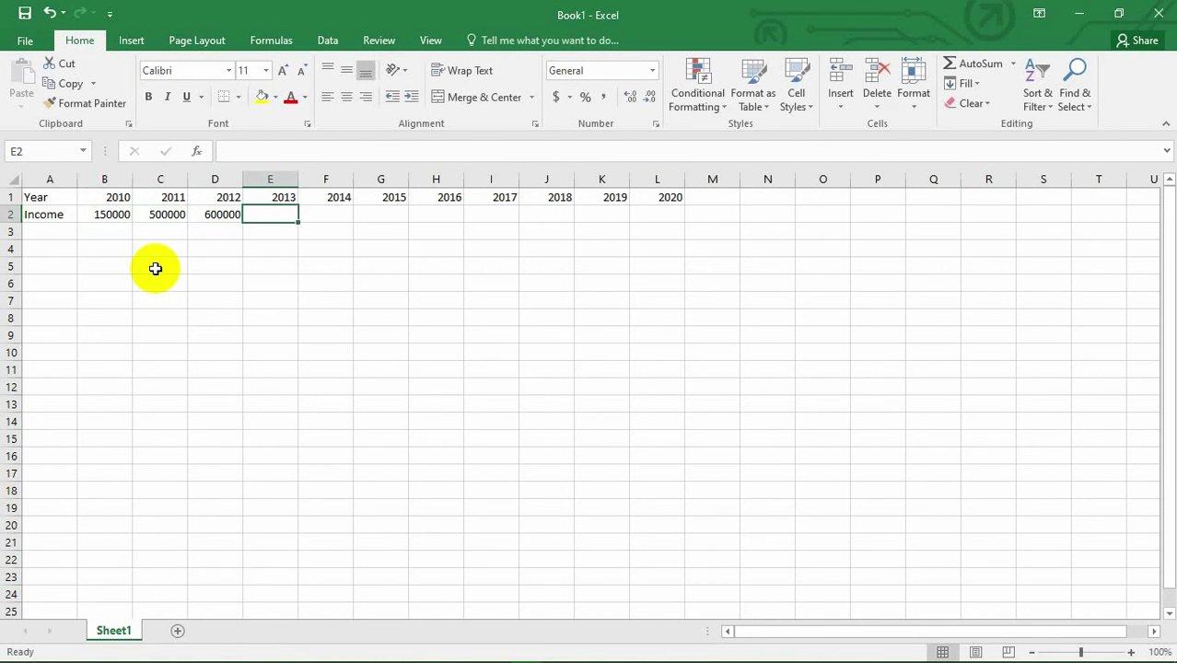
pyautogui.write('750000')
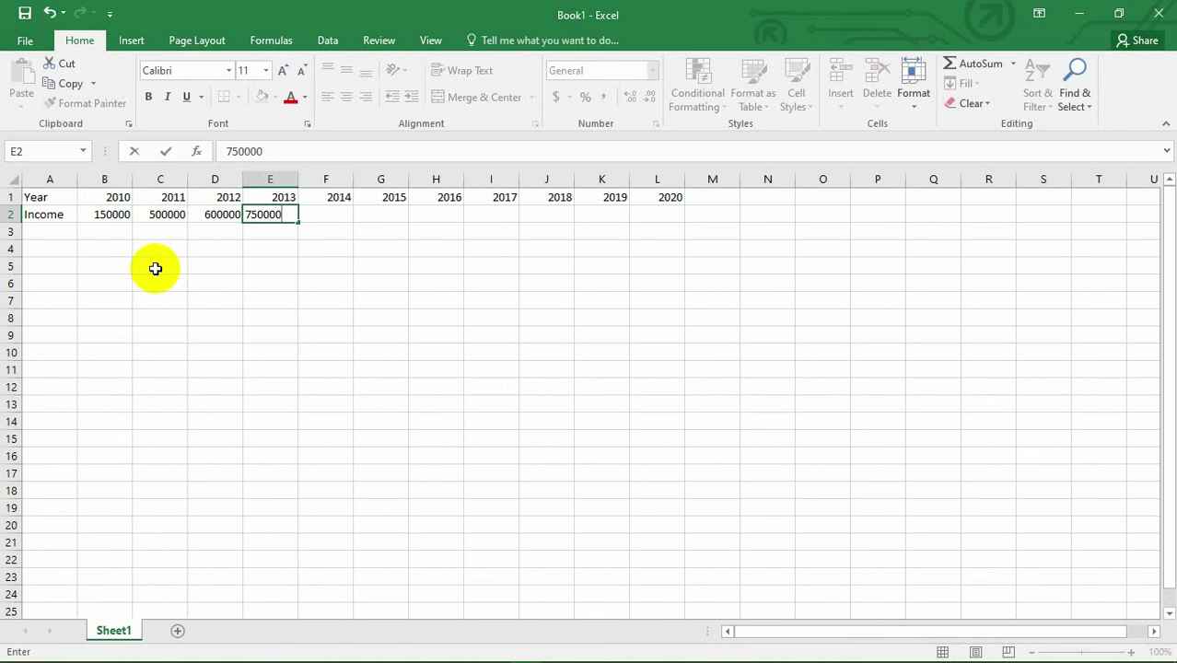
pyautogui.click(208, 247)
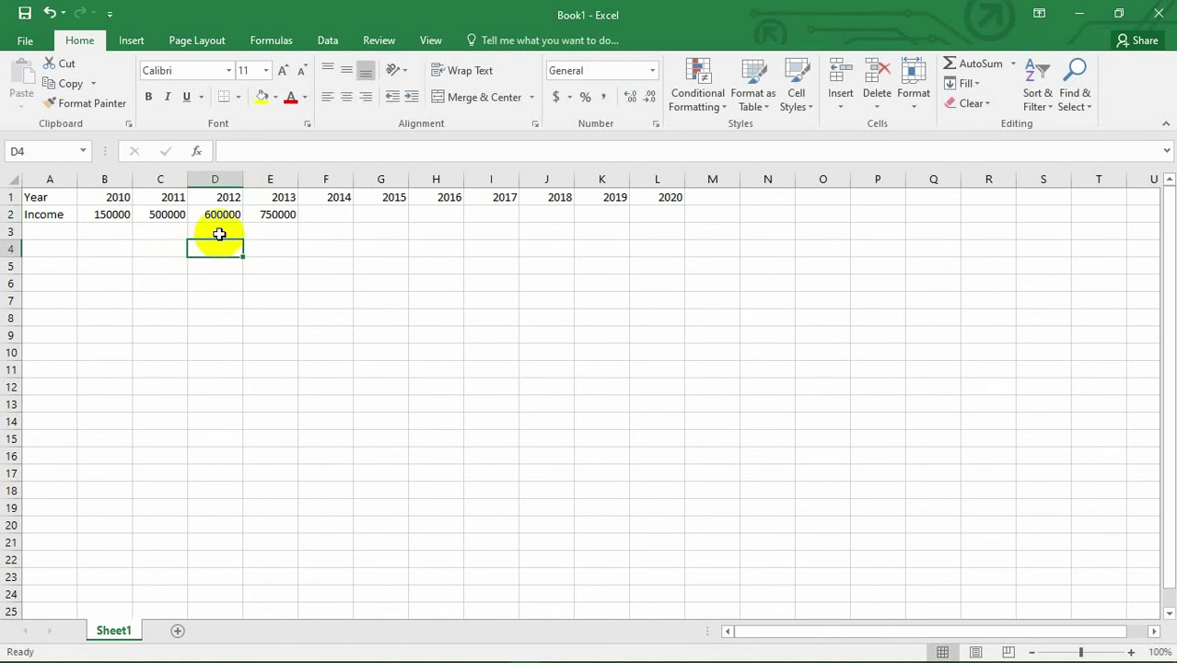
# - Repeat the four income values in F2:I2 and continue the income series through 2020 in L2
pyautogui.click(121, 214)
pyautogui.moveTo(121, 214); pyautogui.dragTo(644, 231)
pyautogui.click(604, 249)
pyautogui.click(339, 231)
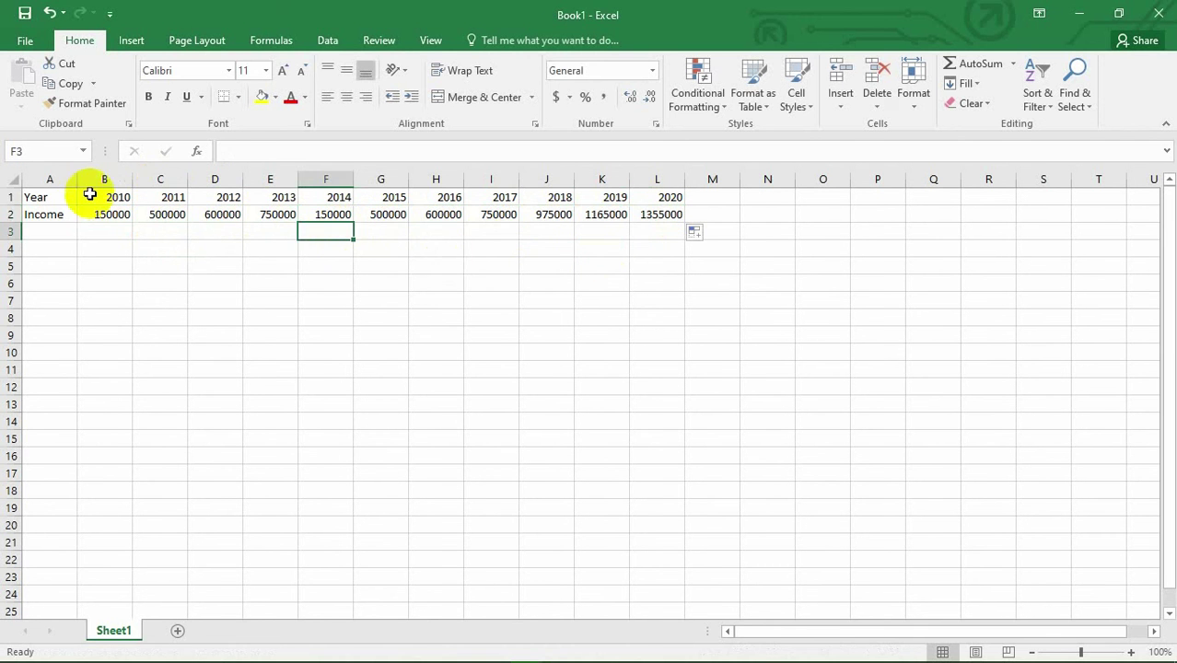
# - Review the Year and Income rows, checking the labels, the individual years and the last income value
pyautogui.click(60, 196)
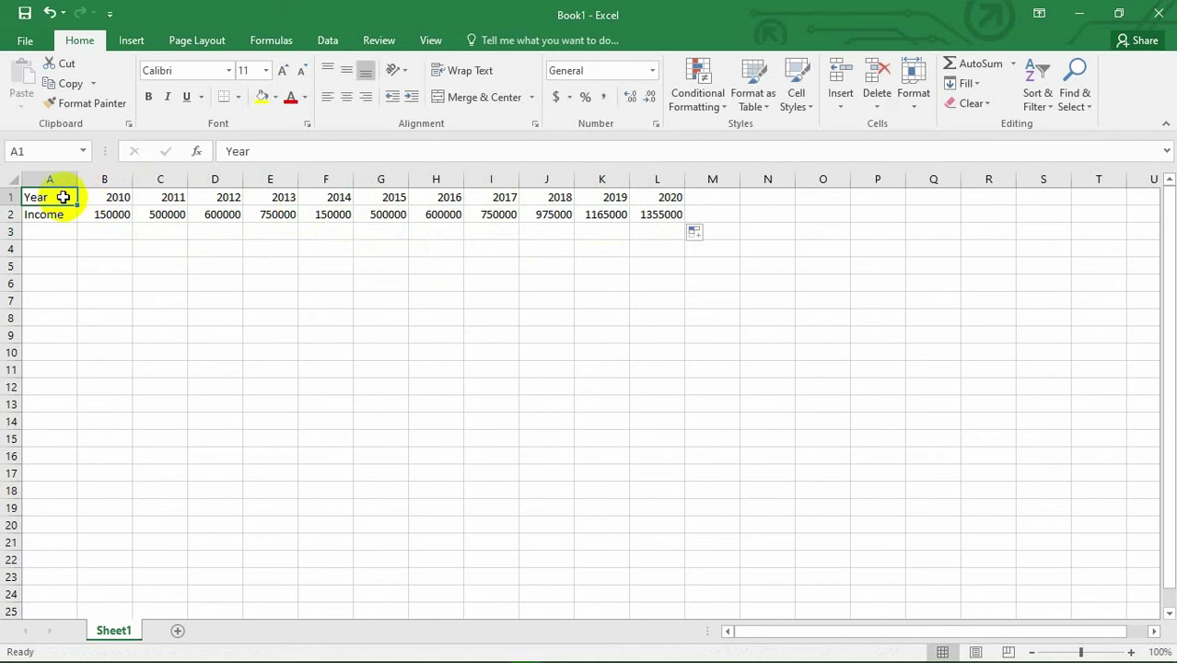
pyautogui.click(95, 197)
pyautogui.click(61, 198)
pyautogui.click(104, 198)
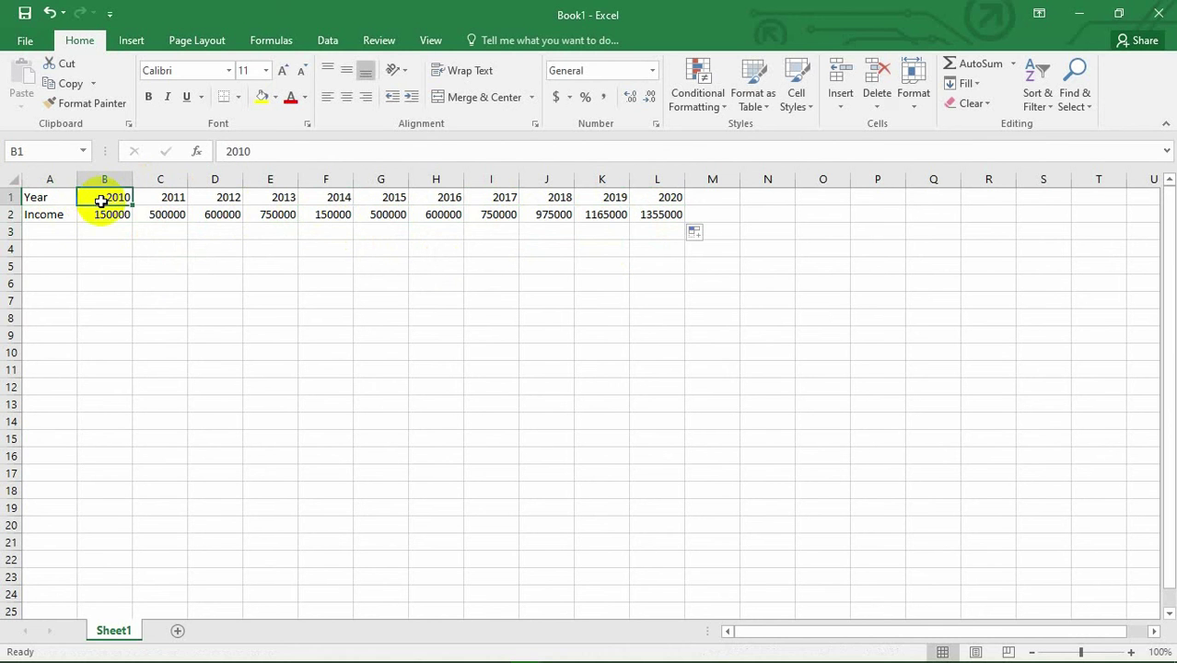
pyautogui.click(115, 217)
pyautogui.click(178, 197)
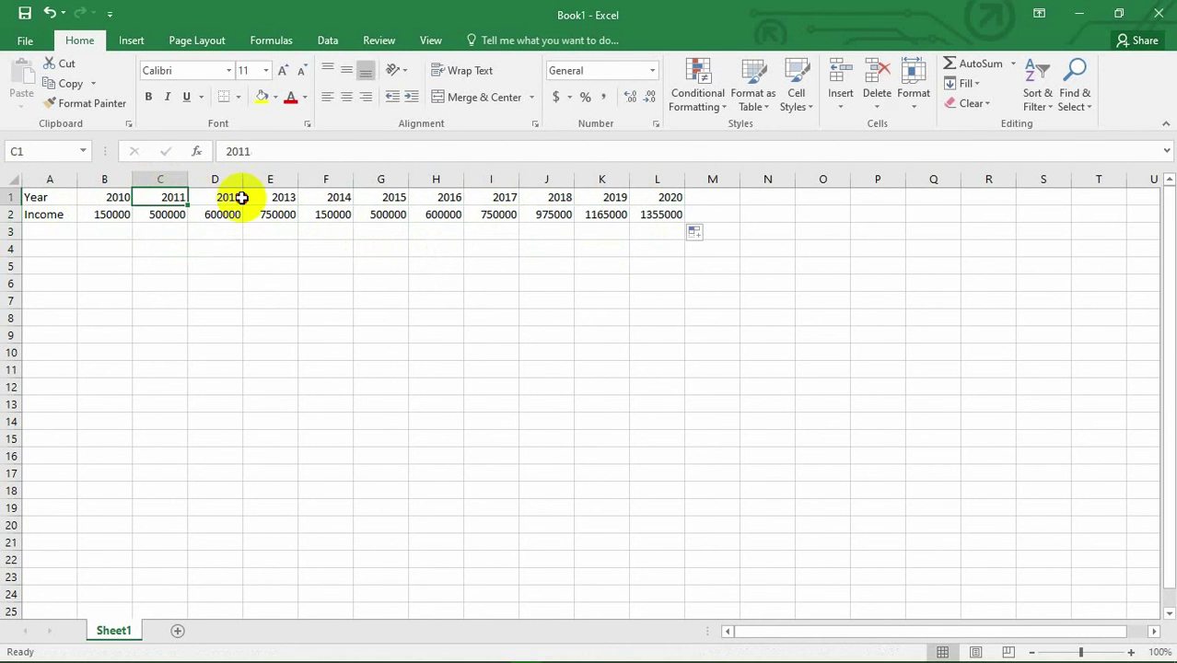
pyautogui.click(233, 197)
pyautogui.click(276, 199)
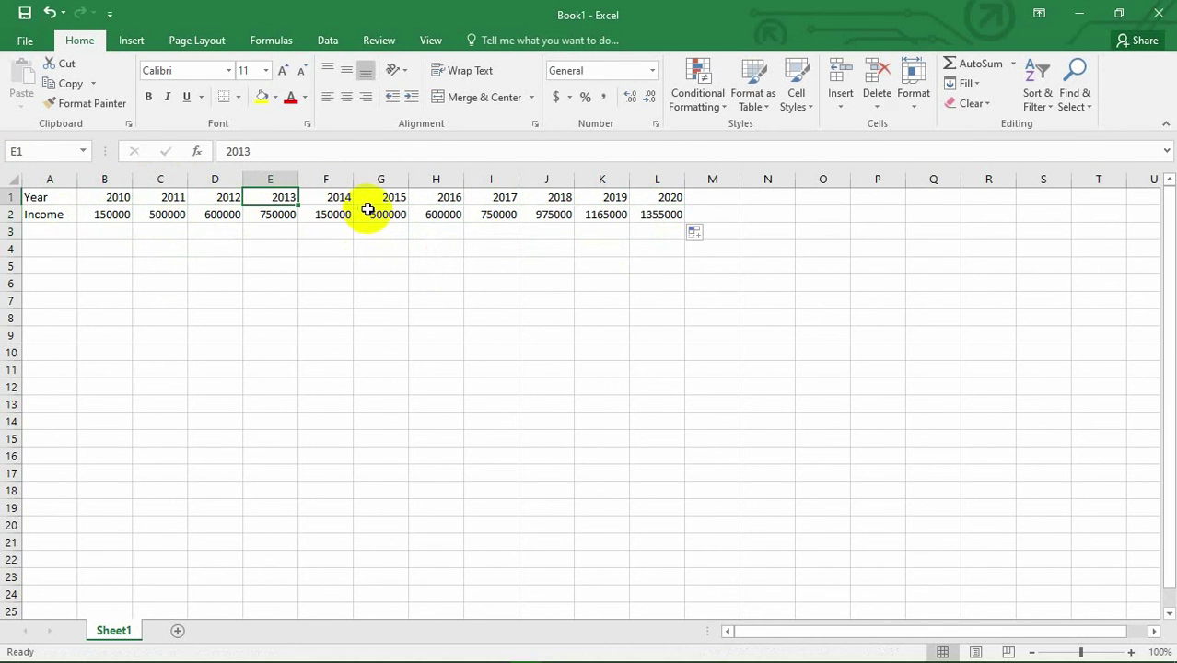
pyautogui.click(643, 215)
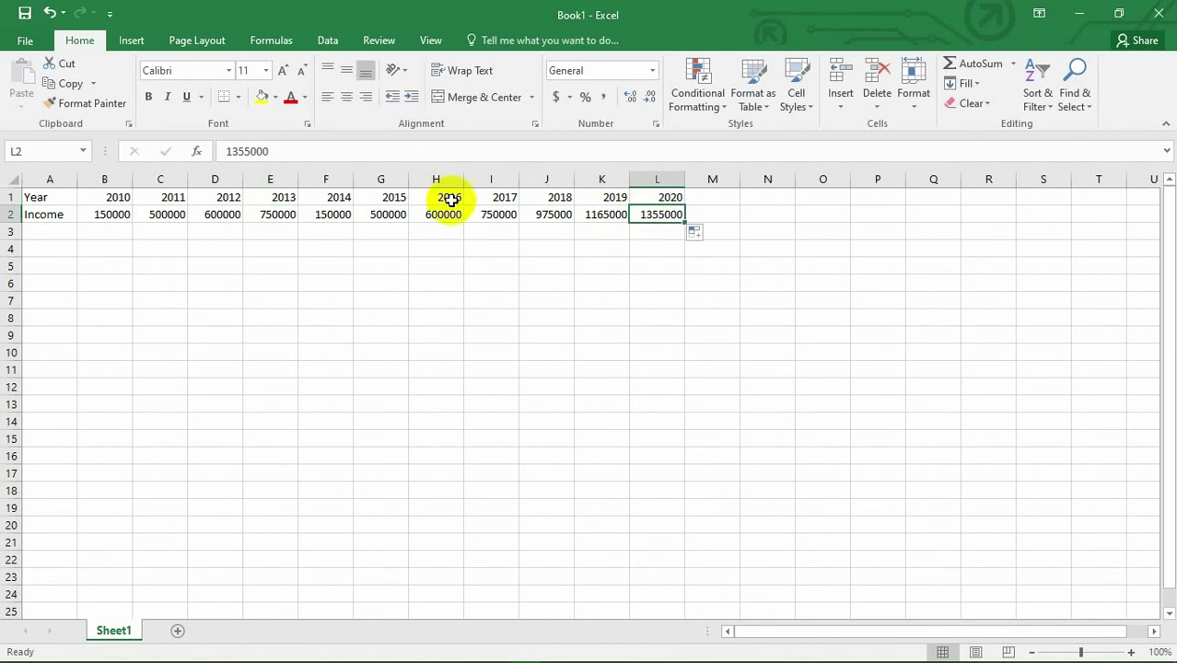
# - Select the income values B2:L2 and open the complete list of chart types for them
pyautogui.click(96, 213)
pyautogui.moveTo(96, 213); pyautogui.dragTo(650, 218)
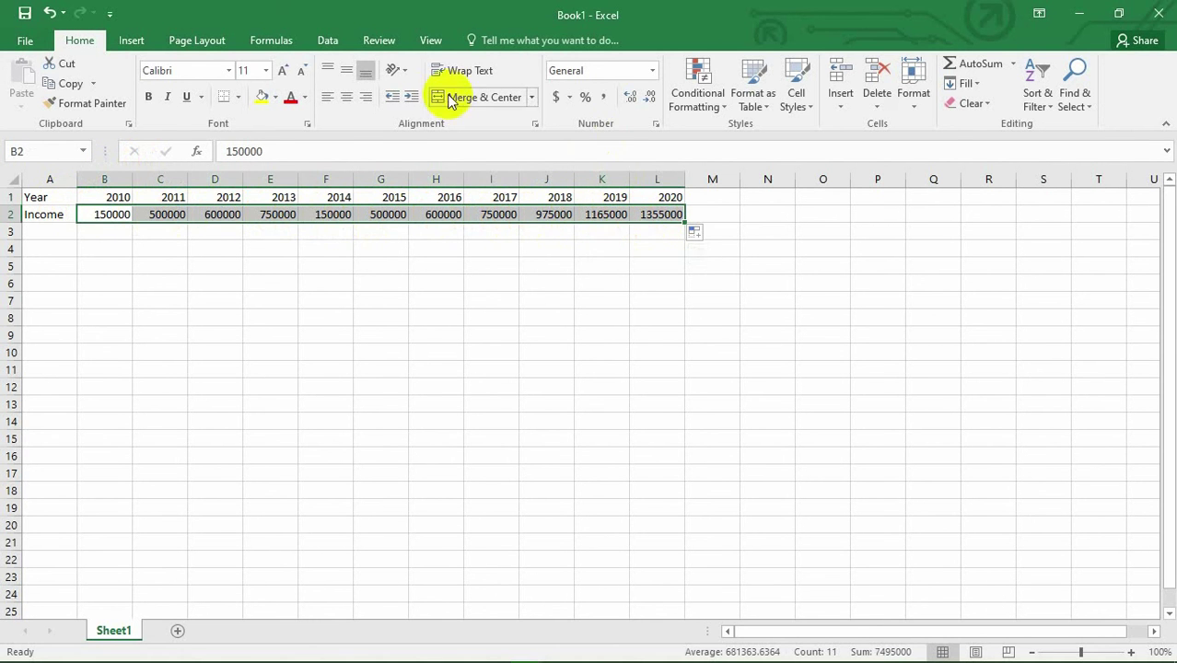
pyautogui.click(132, 40)
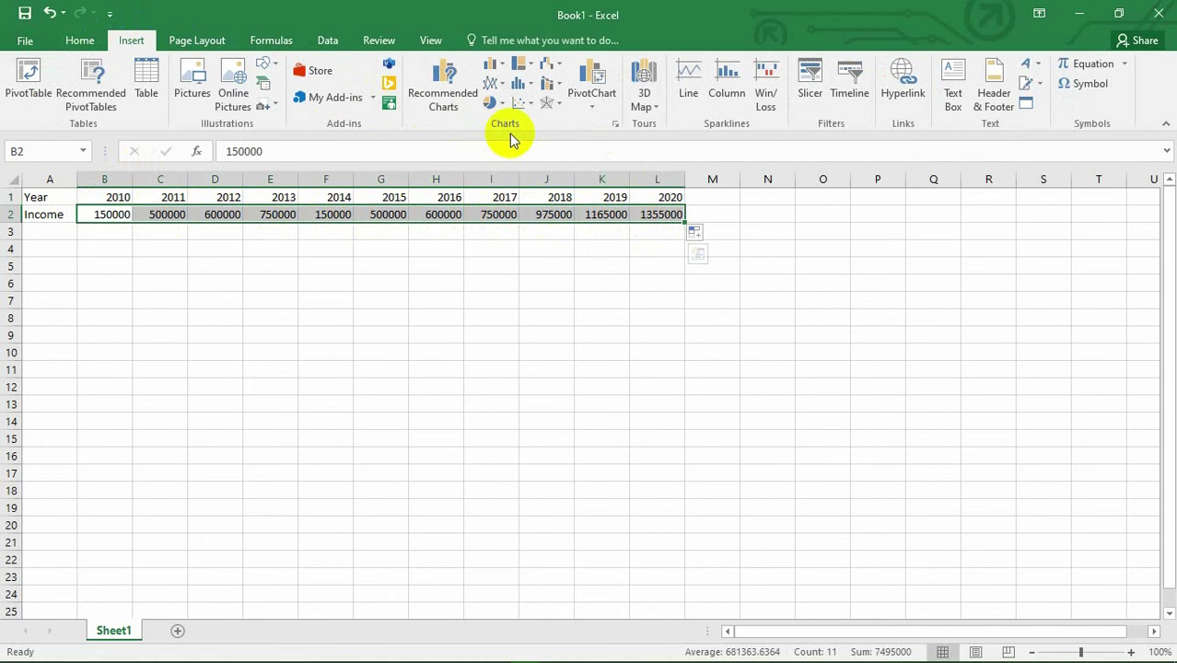
pyautogui.click(434, 87)
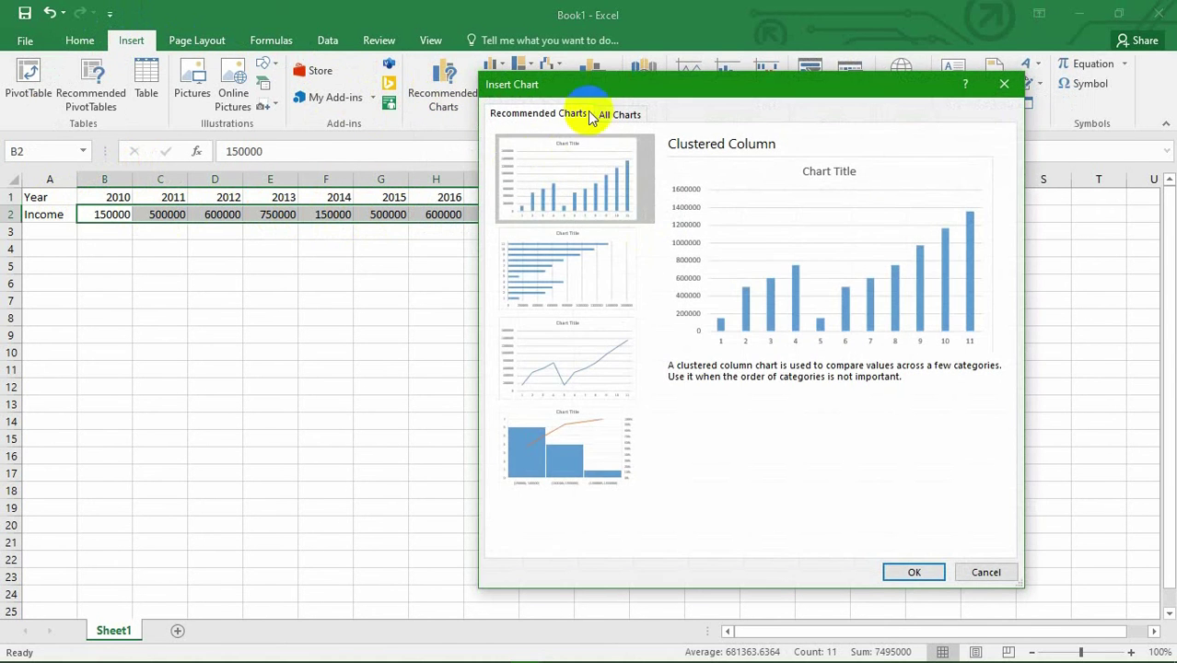
pyautogui.click(654, 108)
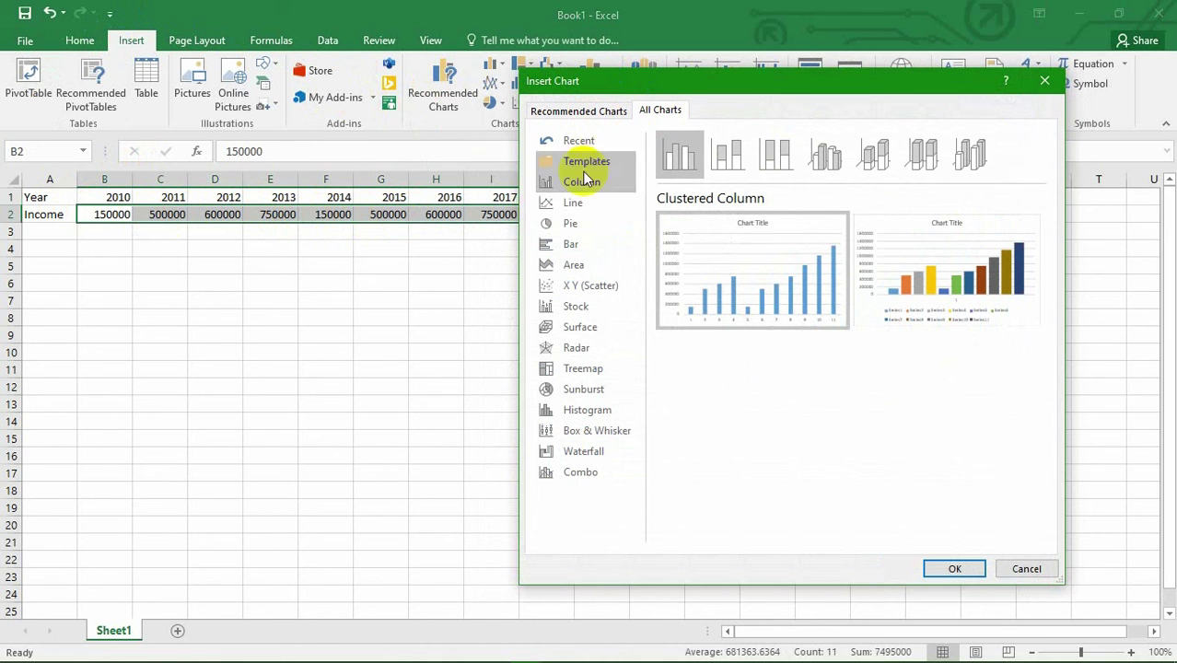
# - Preview chart types for the income data, including pie, column, stock, surface, sunburst, histogram, box and whisker, and waterfall
pyautogui.click(577, 210)
pyautogui.click(573, 223)
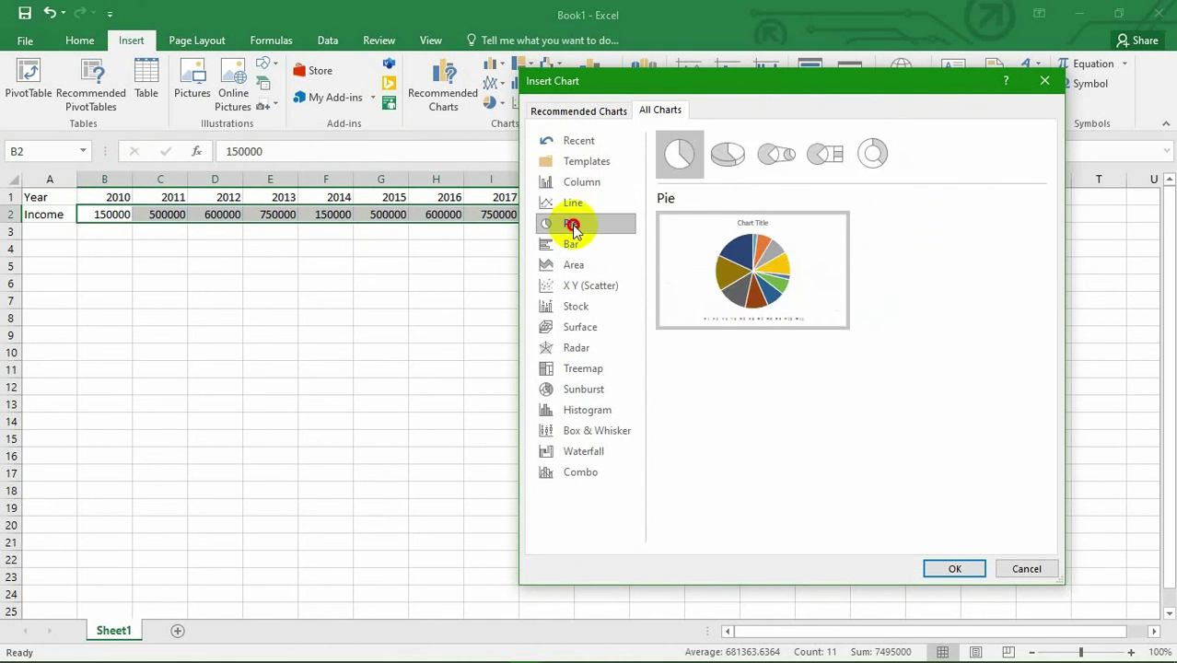
pyautogui.click(577, 186)
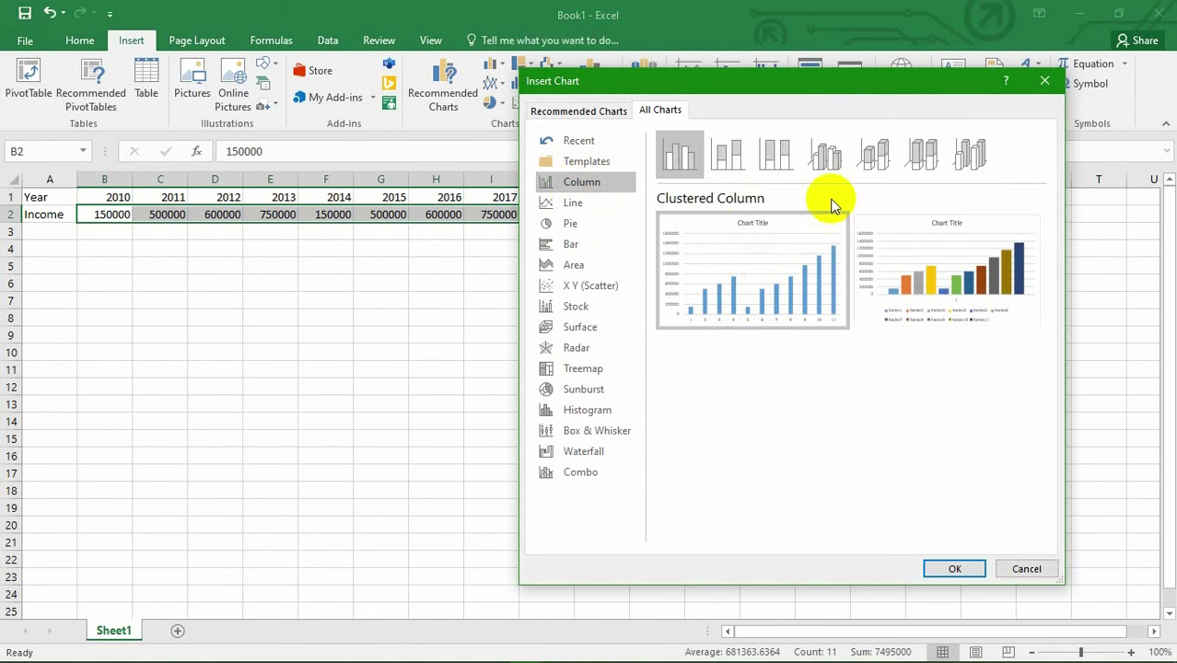
pyautogui.click(594, 306)
pyautogui.click(583, 327)
pyautogui.click(582, 391)
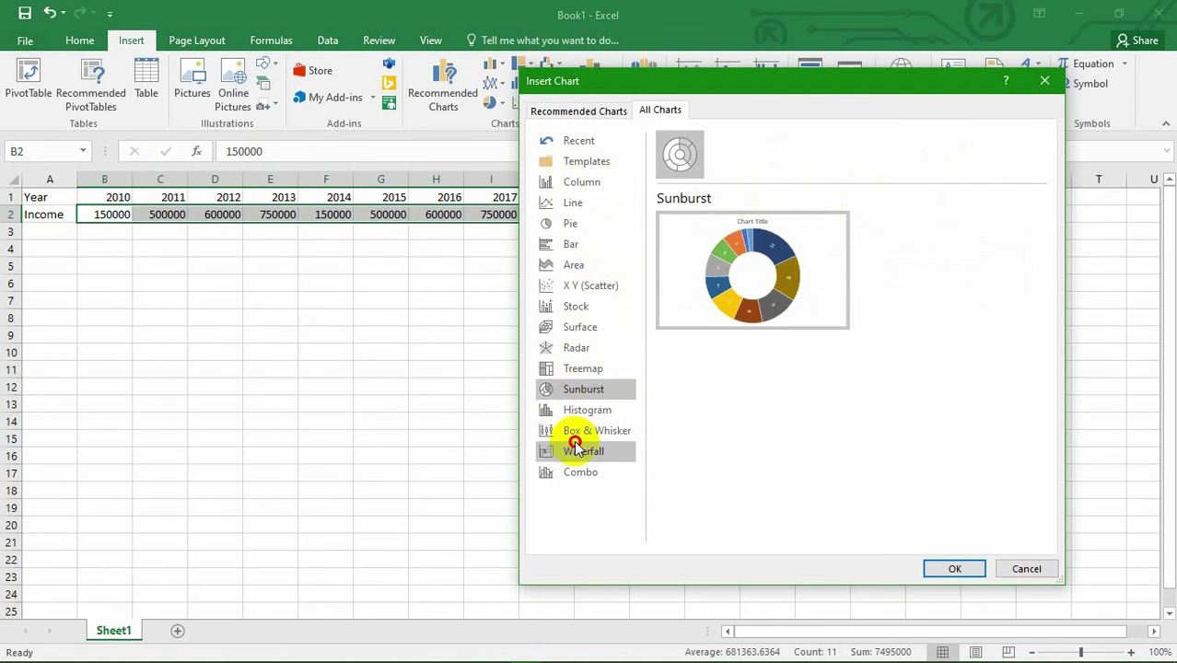
pyautogui.click(572, 410)
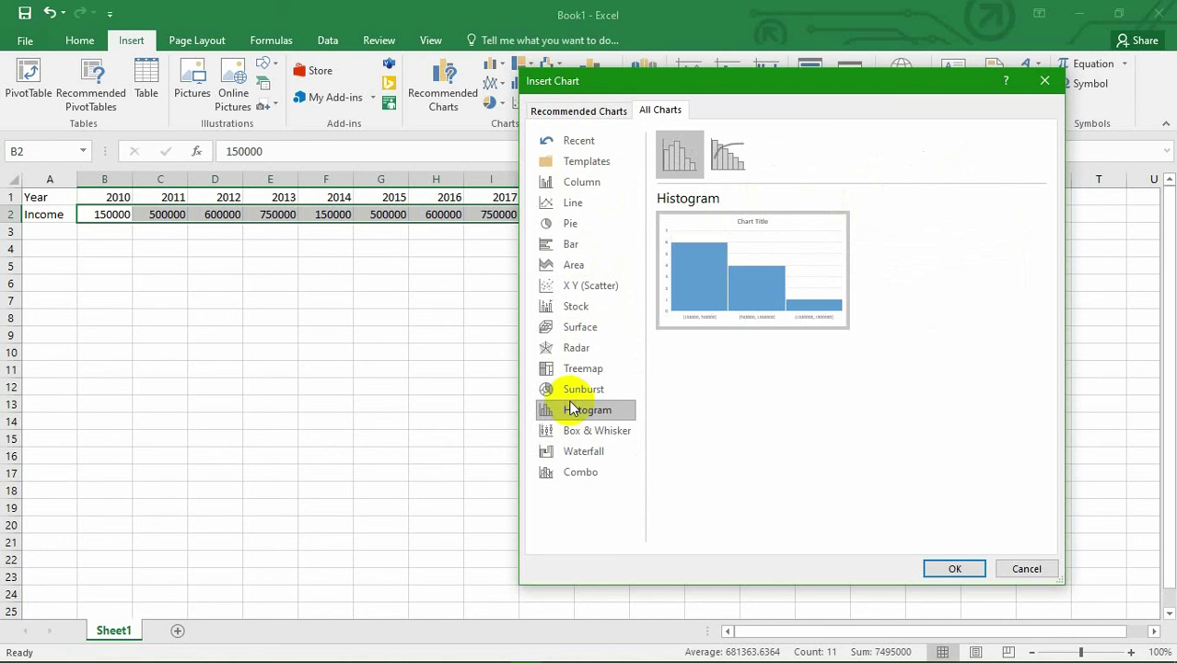
pyautogui.click(571, 431)
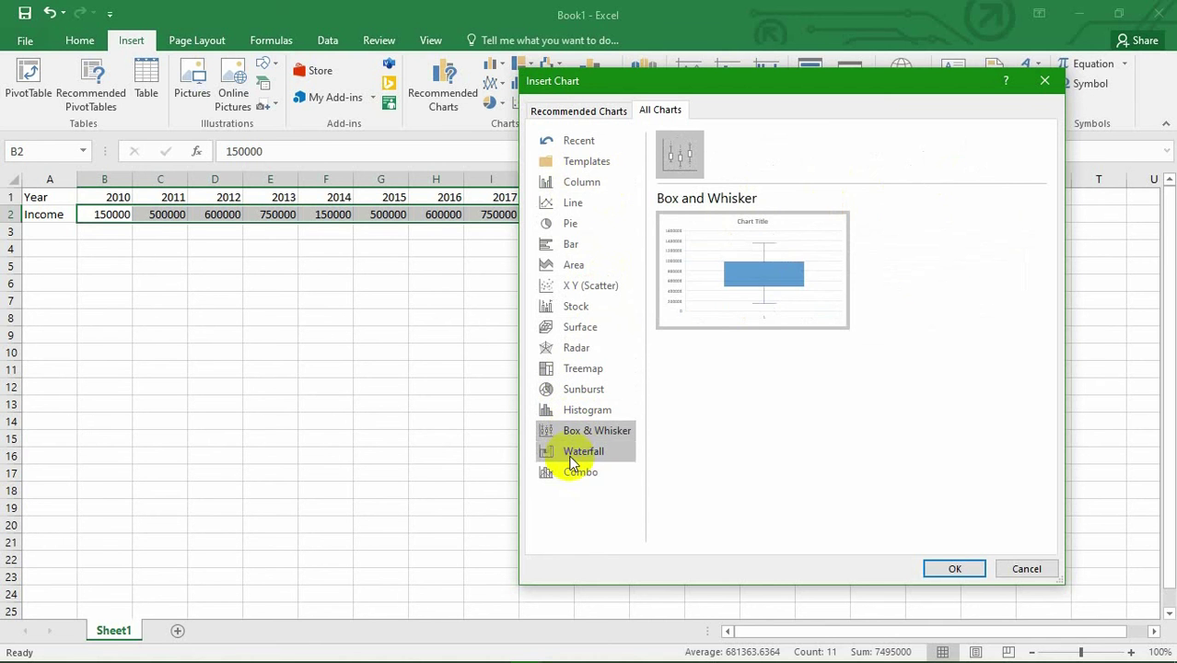
pyautogui.click(569, 452)
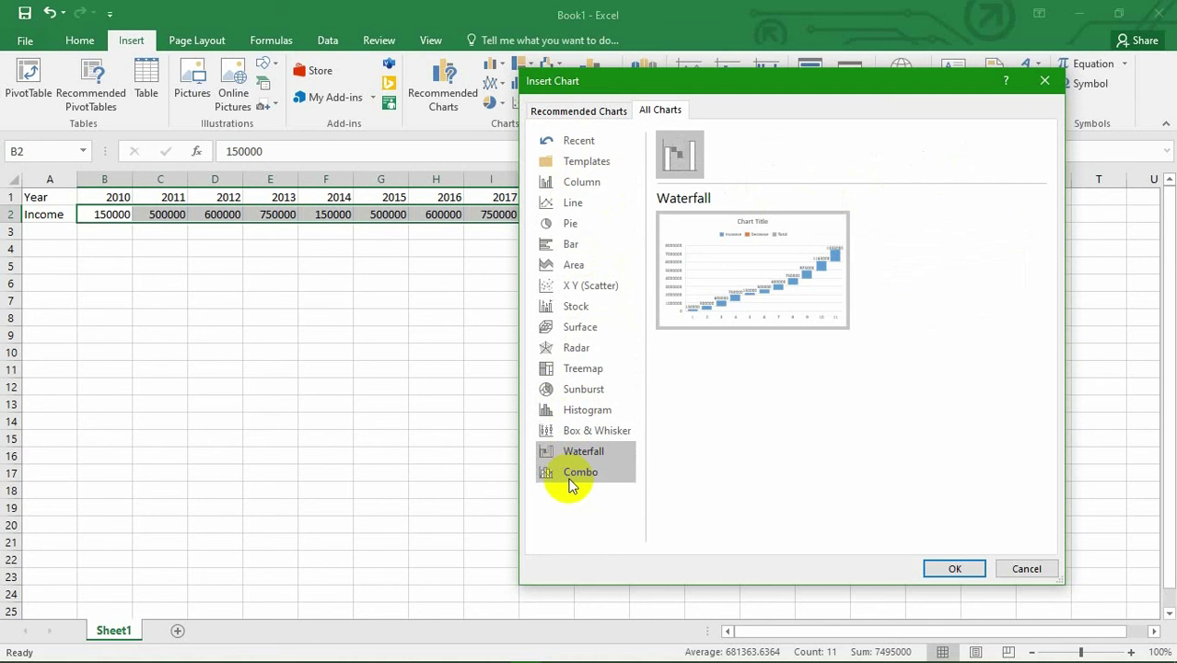
# - Insert a 3-D Column chart of the selected income values, using the single-series variant
pyautogui.click(573, 182)
pyautogui.click(969, 155)
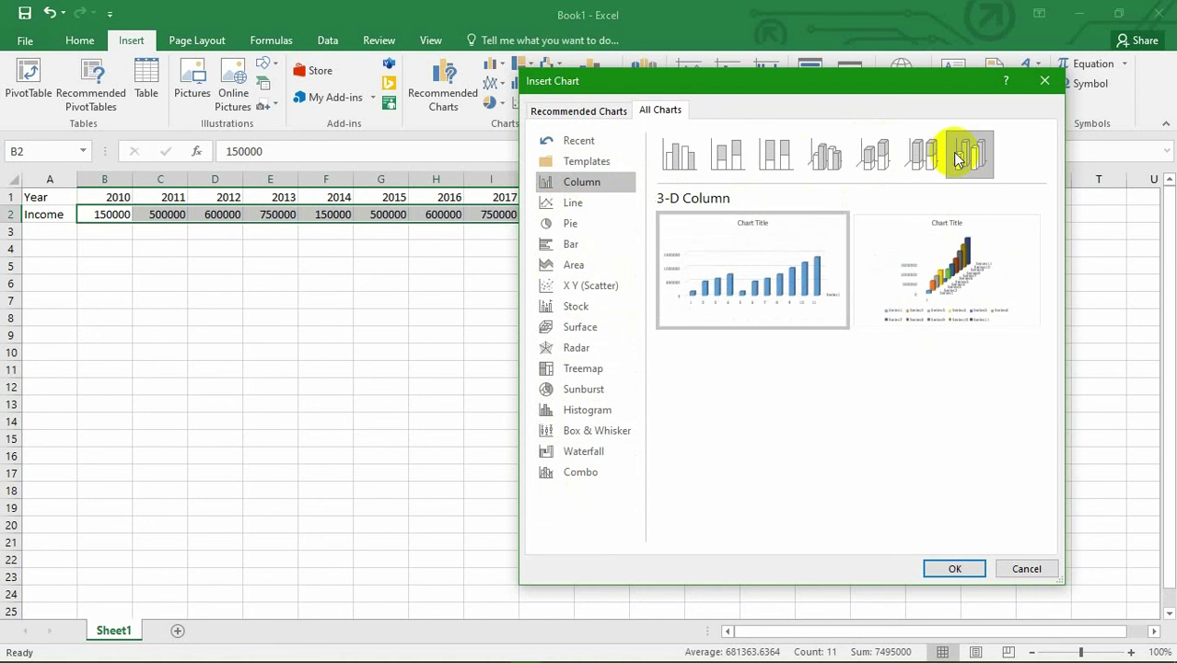
pyautogui.click(956, 569)
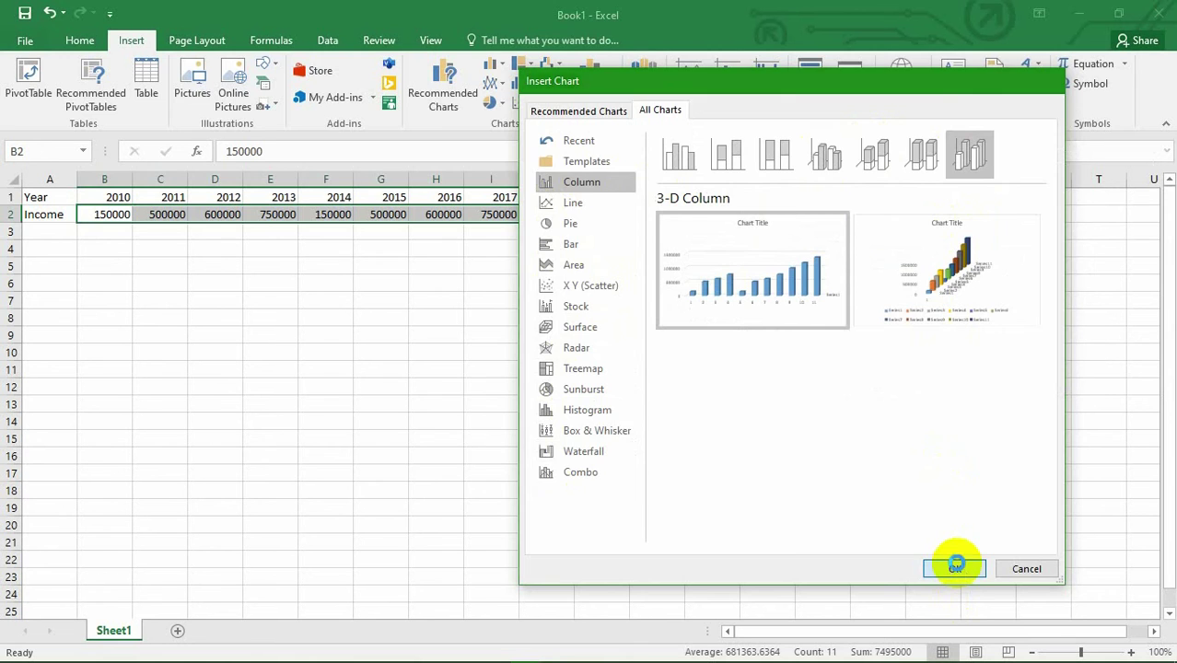
# - Place the chart just below the data and resize it to span columns B to L, down to about row 17
pyautogui.moveTo(547, 327); pyautogui.dragTo(205, 267)
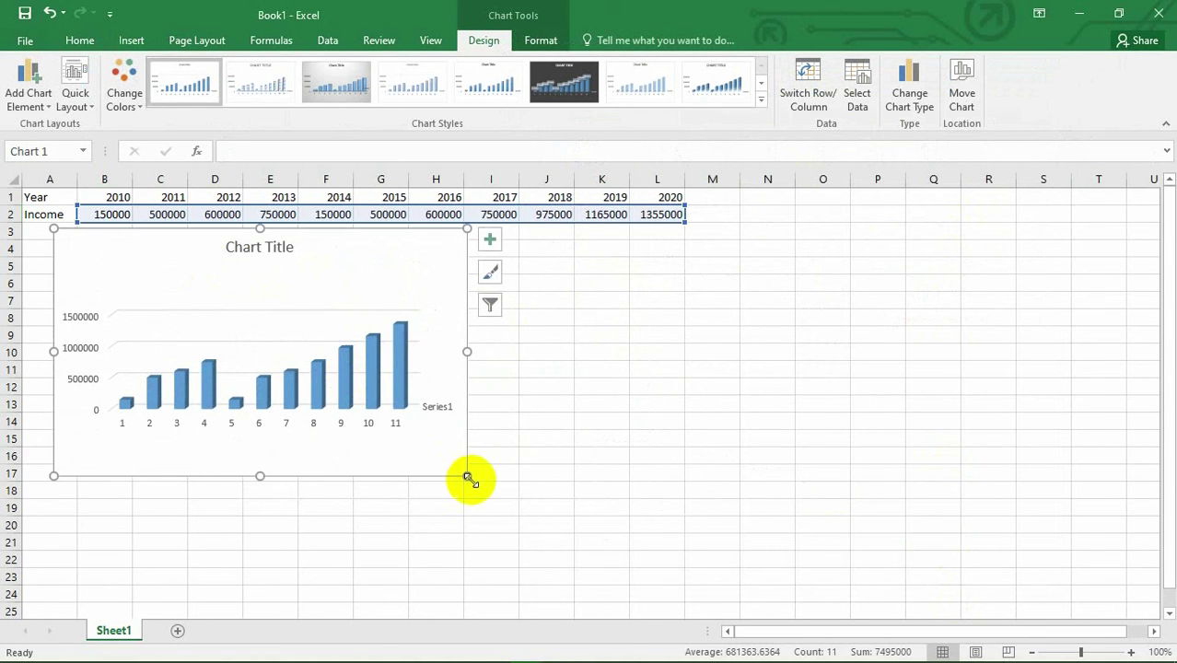
pyautogui.moveTo(467, 477); pyautogui.dragTo(683, 488)
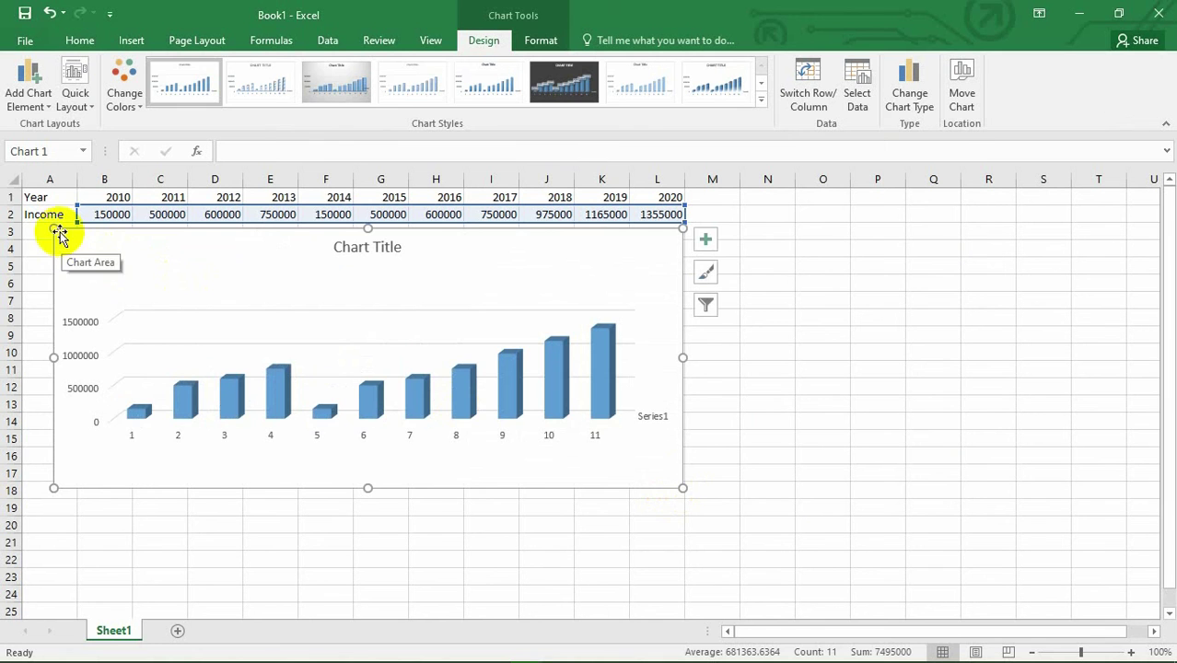
pyautogui.moveTo(53, 228); pyautogui.dragTo(83, 240)
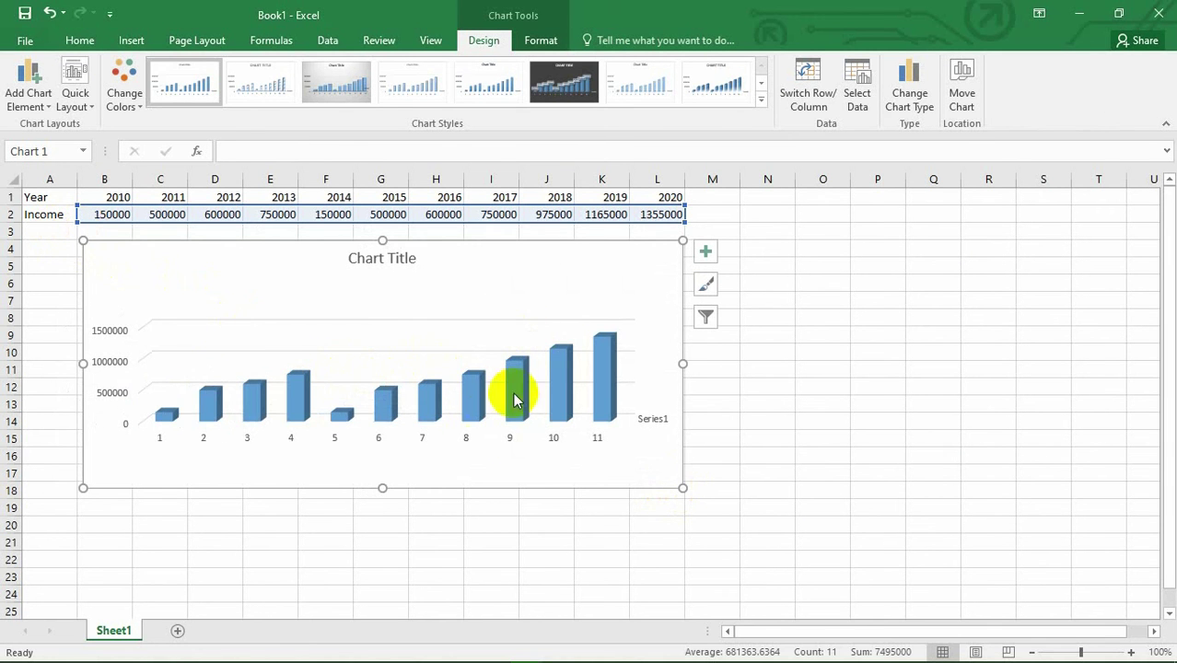
# - Apply the dark gradient chart style with value labels, and switch to the quick layout with a data table and vertical axis title
pyautogui.click(582, 92)
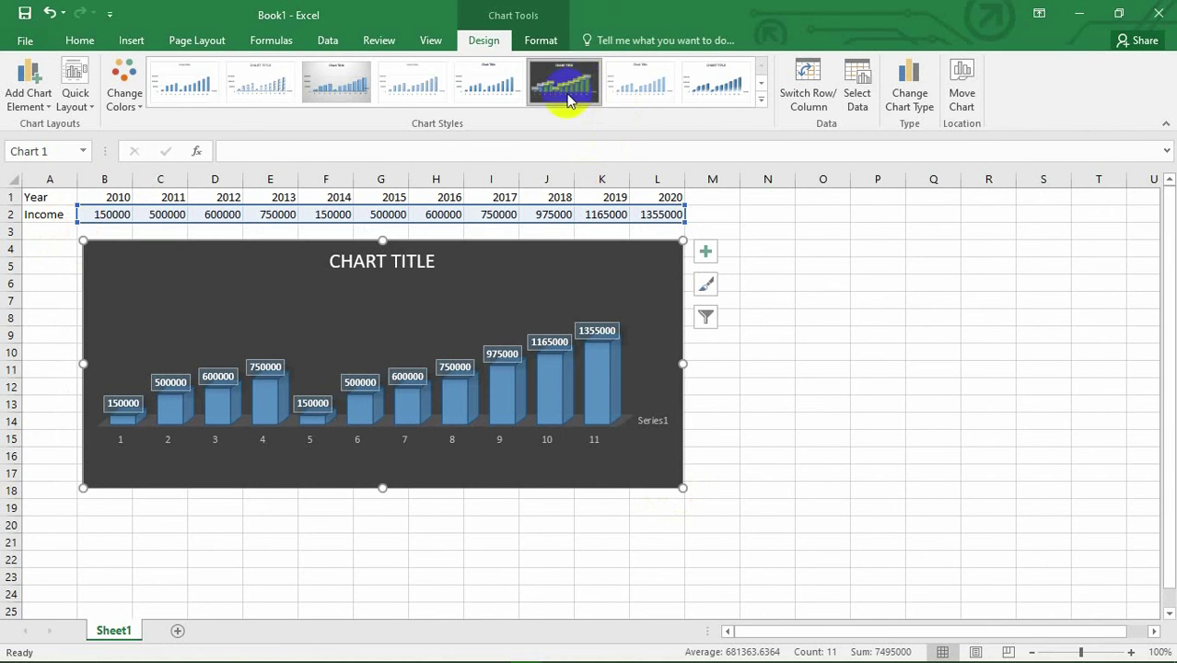
pyautogui.click(724, 85)
pyautogui.click(761, 100)
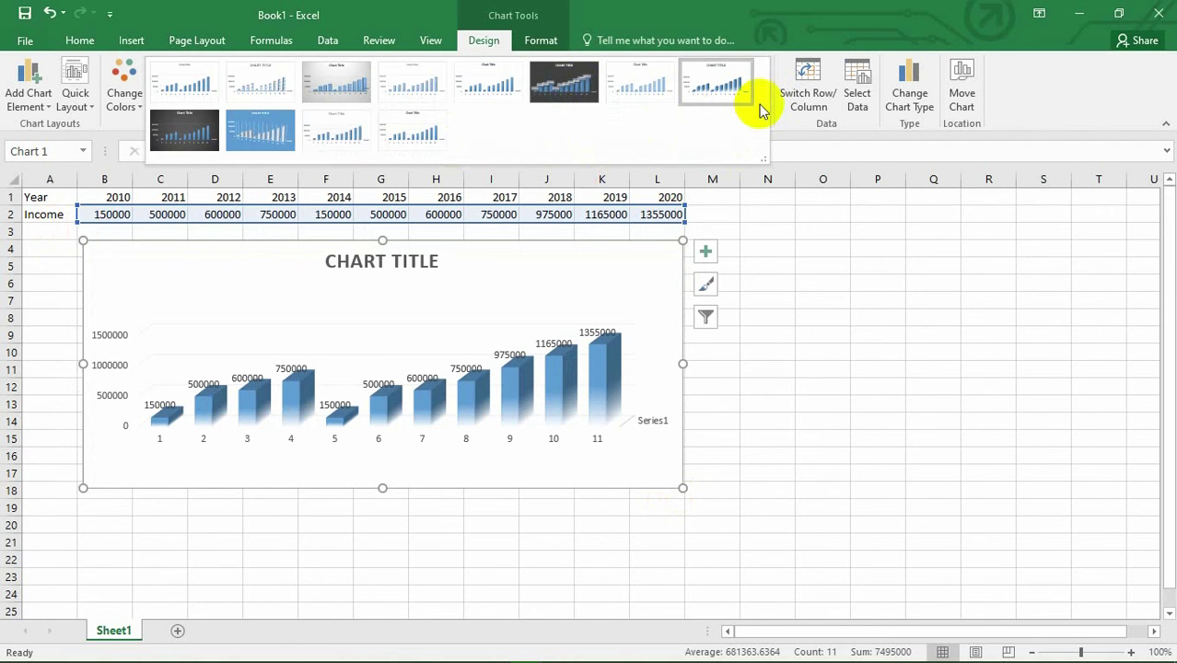
pyautogui.click(374, 135)
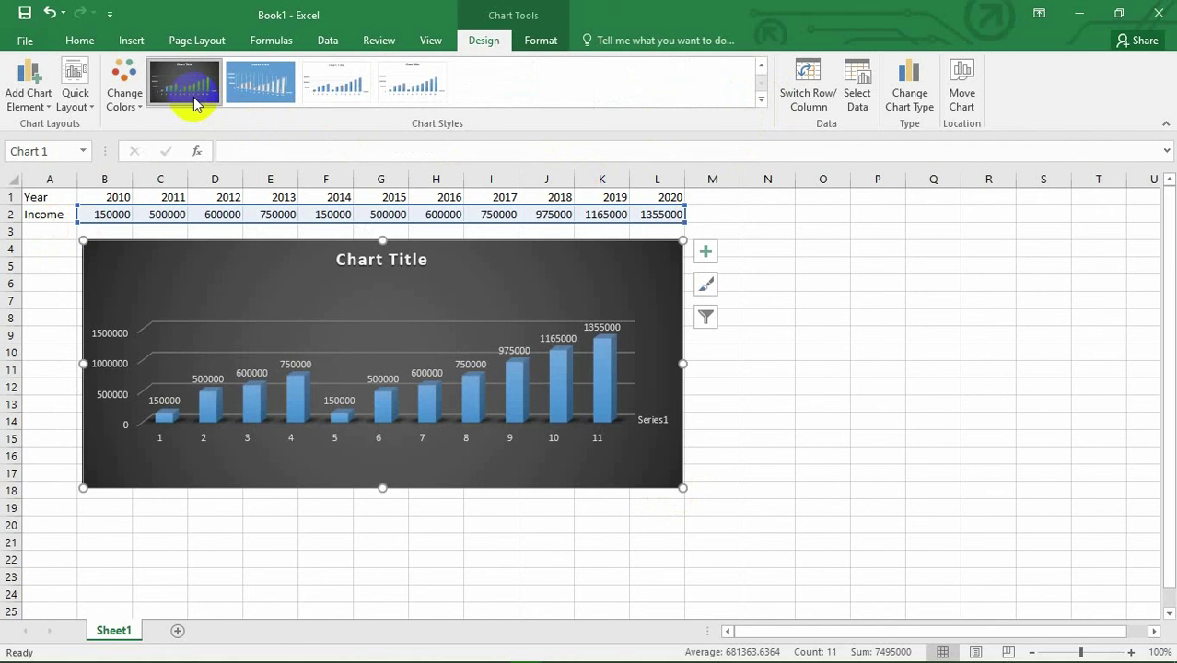
pyautogui.click(78, 102)
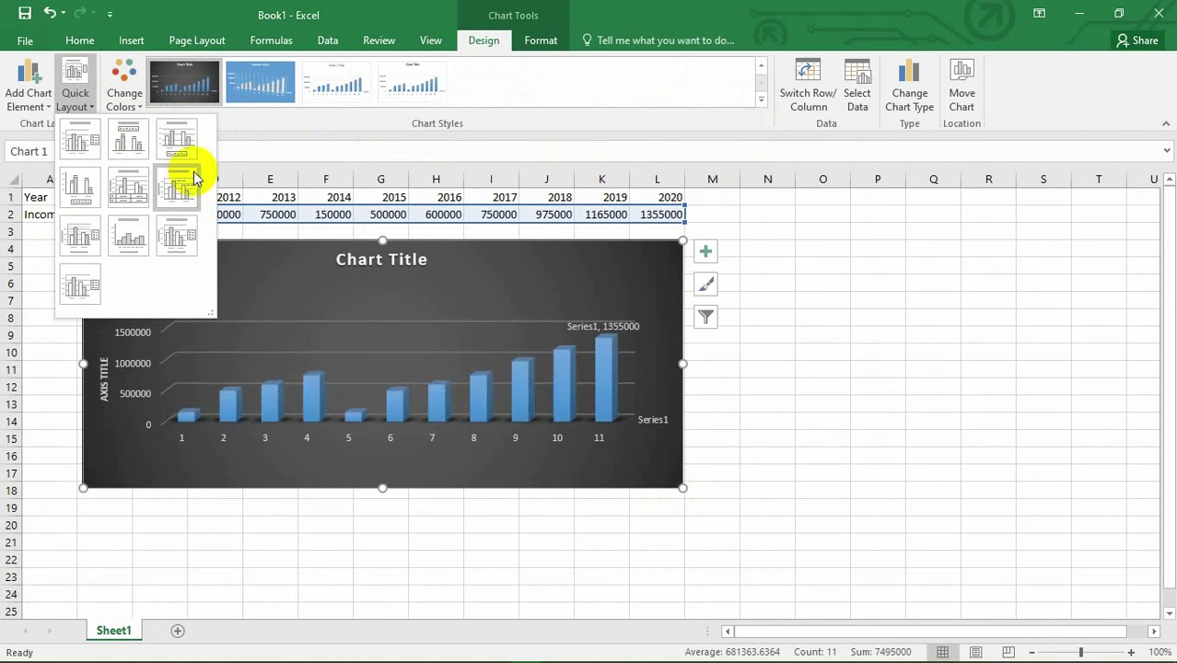
pyautogui.click(127, 198)
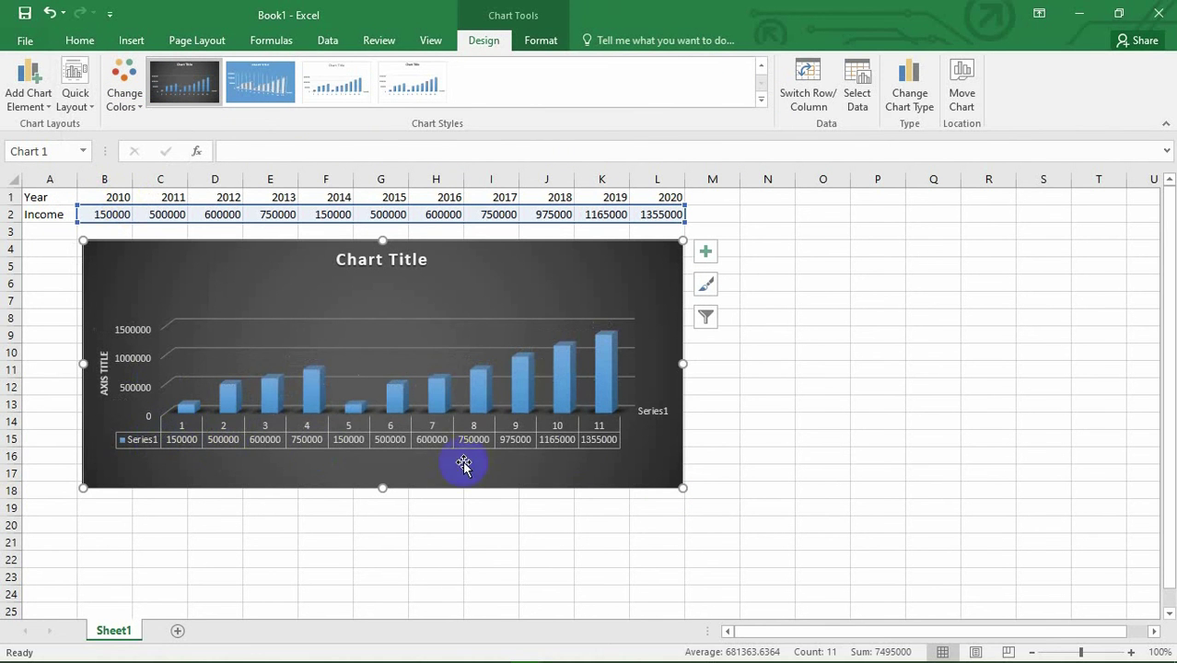
# - Preview other chart types such as Radar, try changing the chart to Waterfall, and undo that type change
pyautogui.click(910, 105)
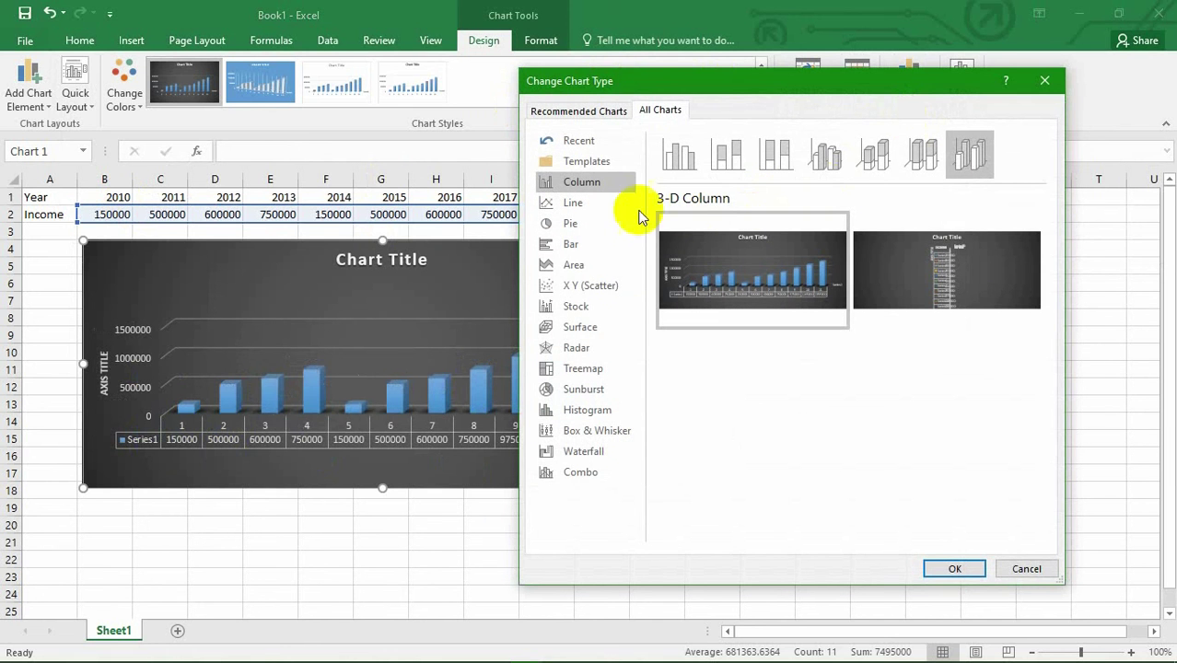
pyautogui.click(594, 264)
pyautogui.click(580, 347)
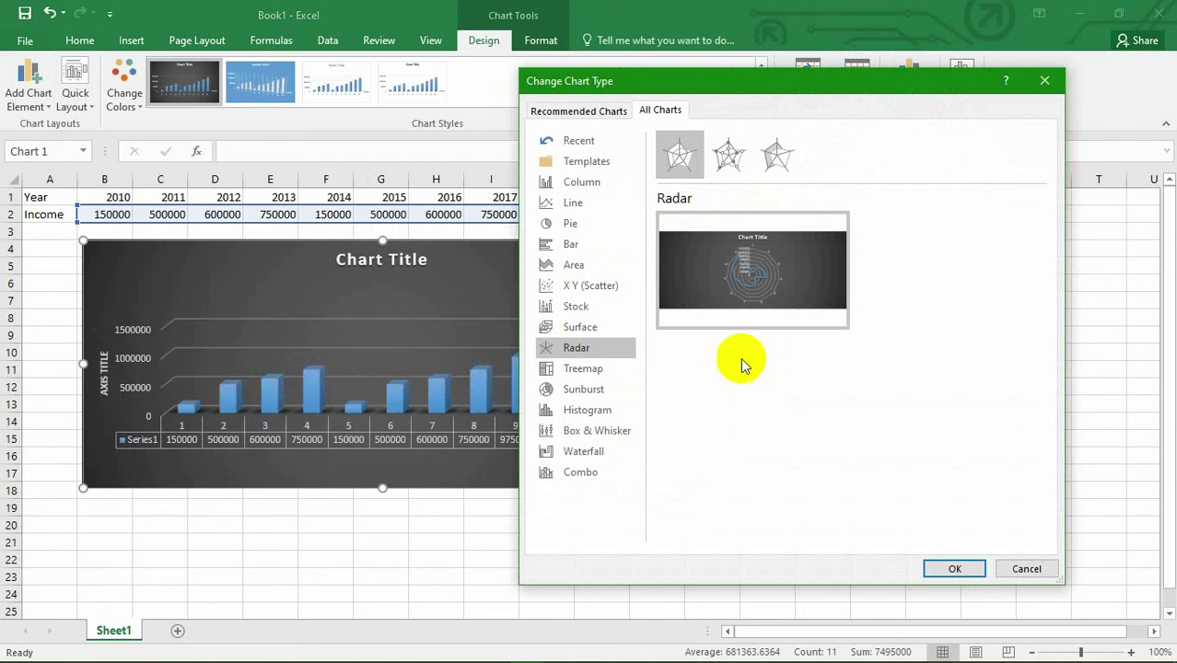
pyautogui.click(580, 470)
pyautogui.click(582, 454)
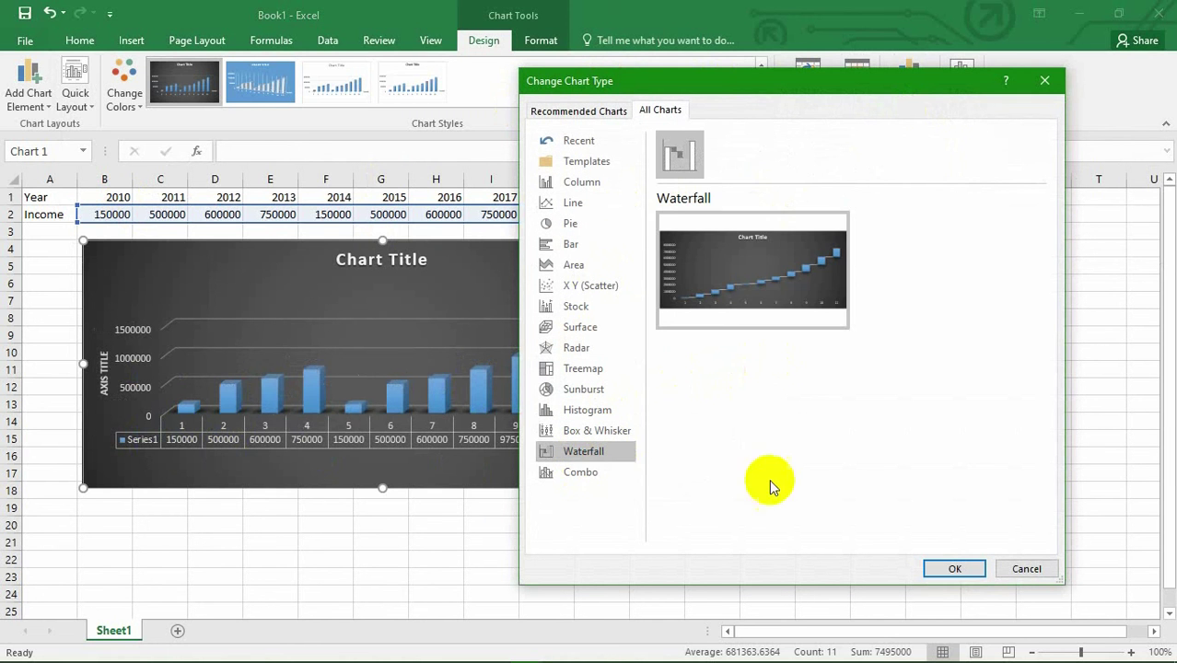
pyautogui.click(941, 568)
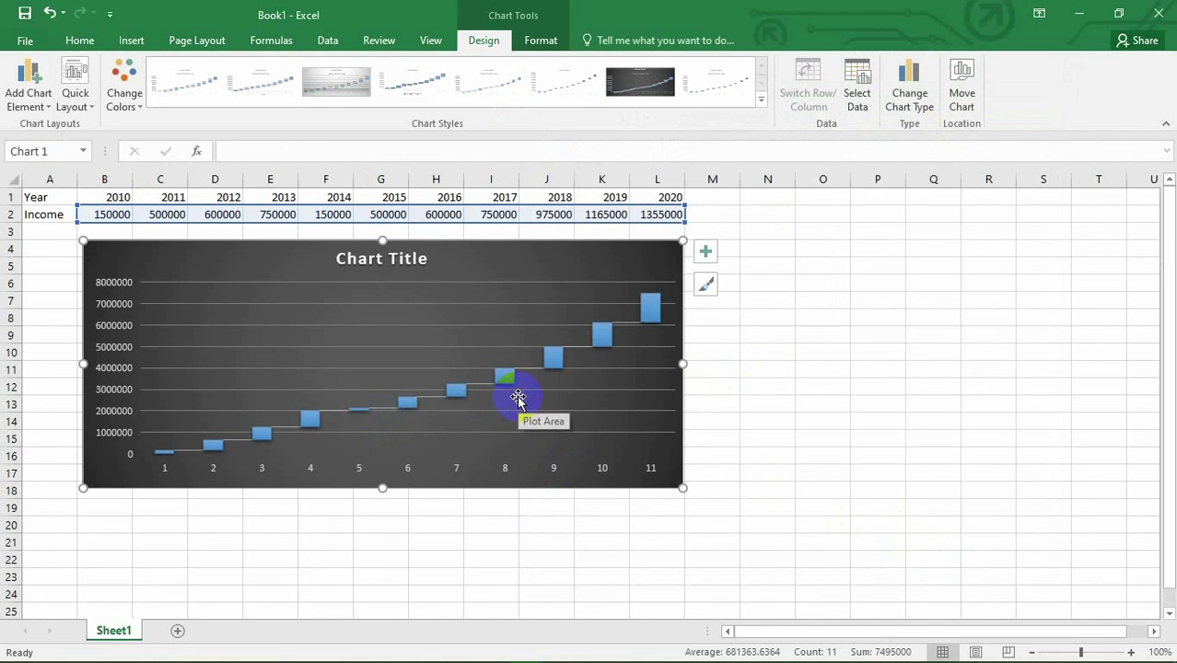
pyautogui.hotkey('ctrl', 'z')
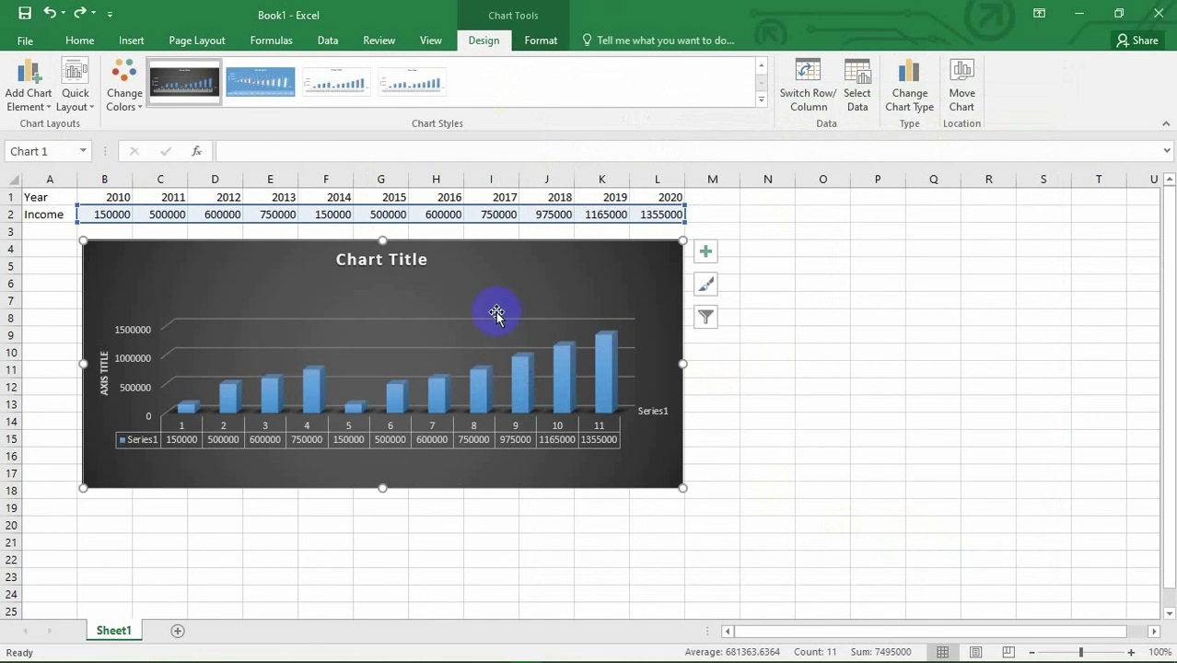
# - Replace the chart's placeholder title with "Yearly Income" and deselect the chart
pyautogui.click(409, 261)
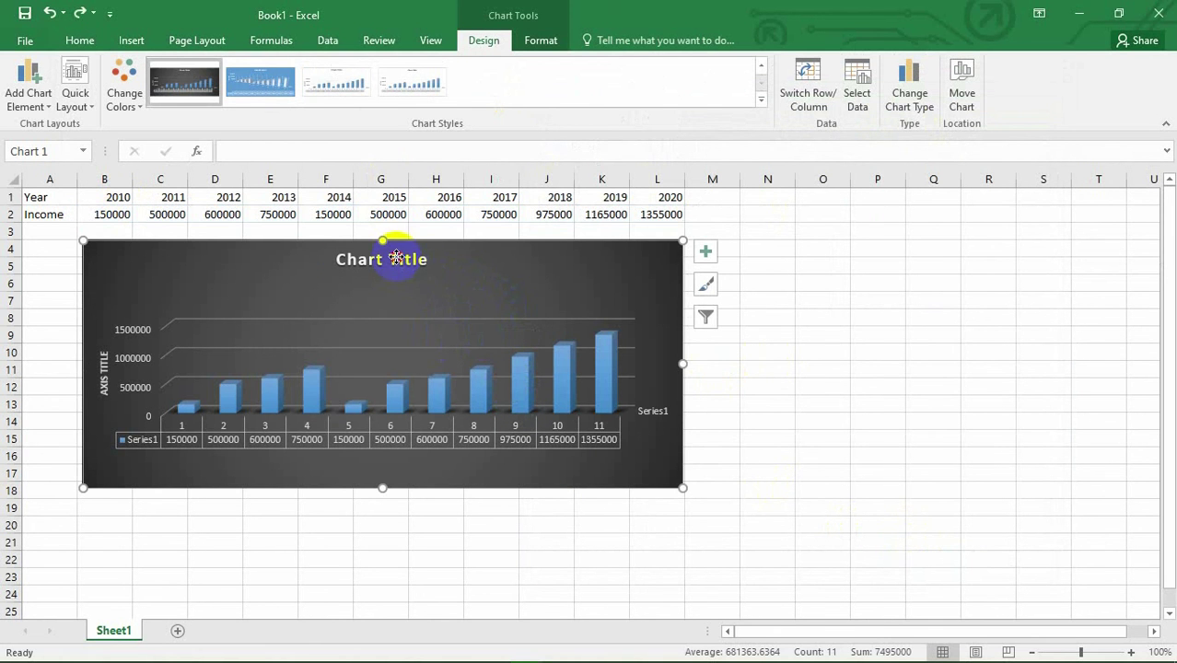
pyautogui.click(429, 261)
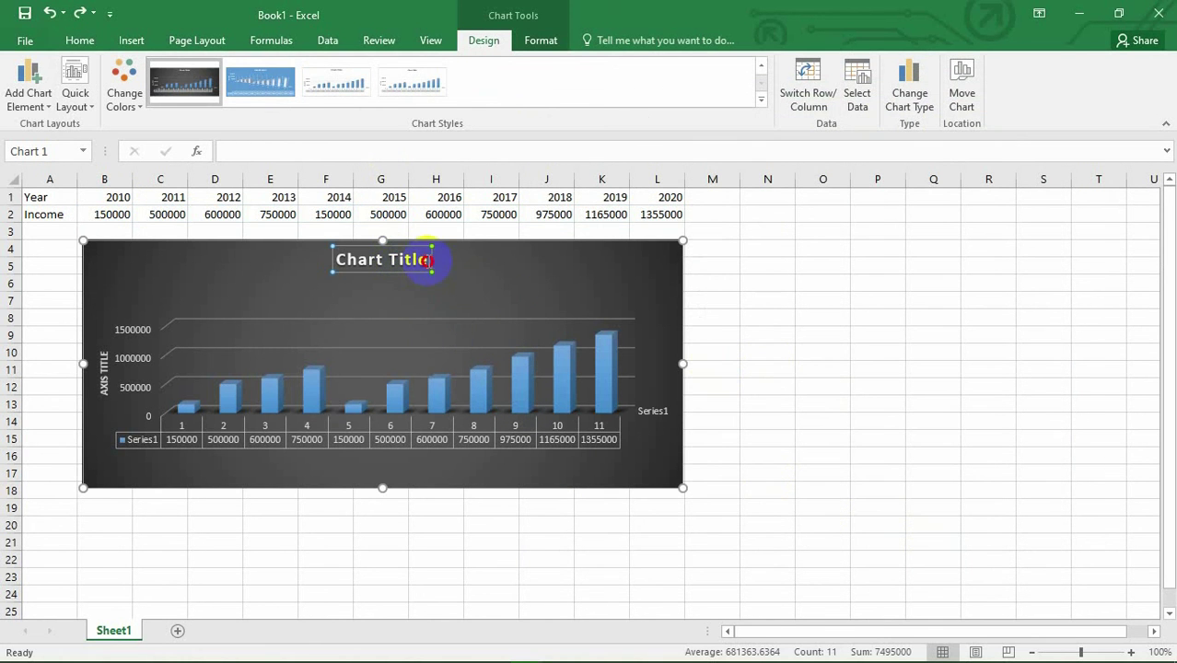
pyautogui.moveTo(419, 260); pyautogui.dragTo(315, 250)
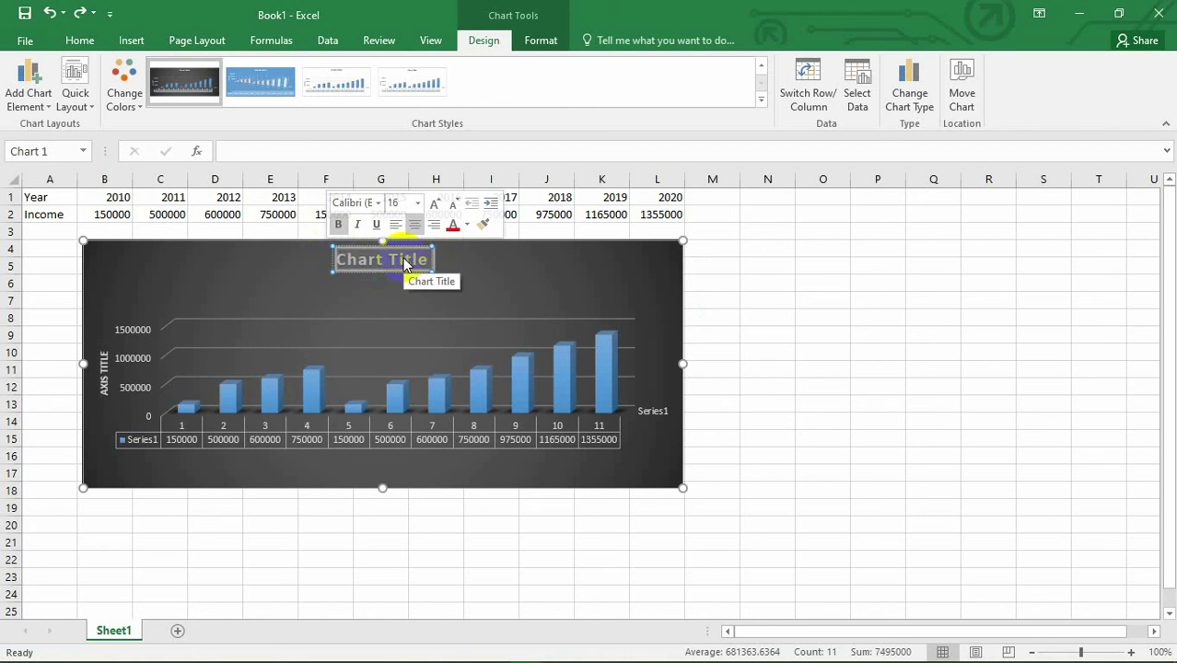
pyautogui.write('Yea')
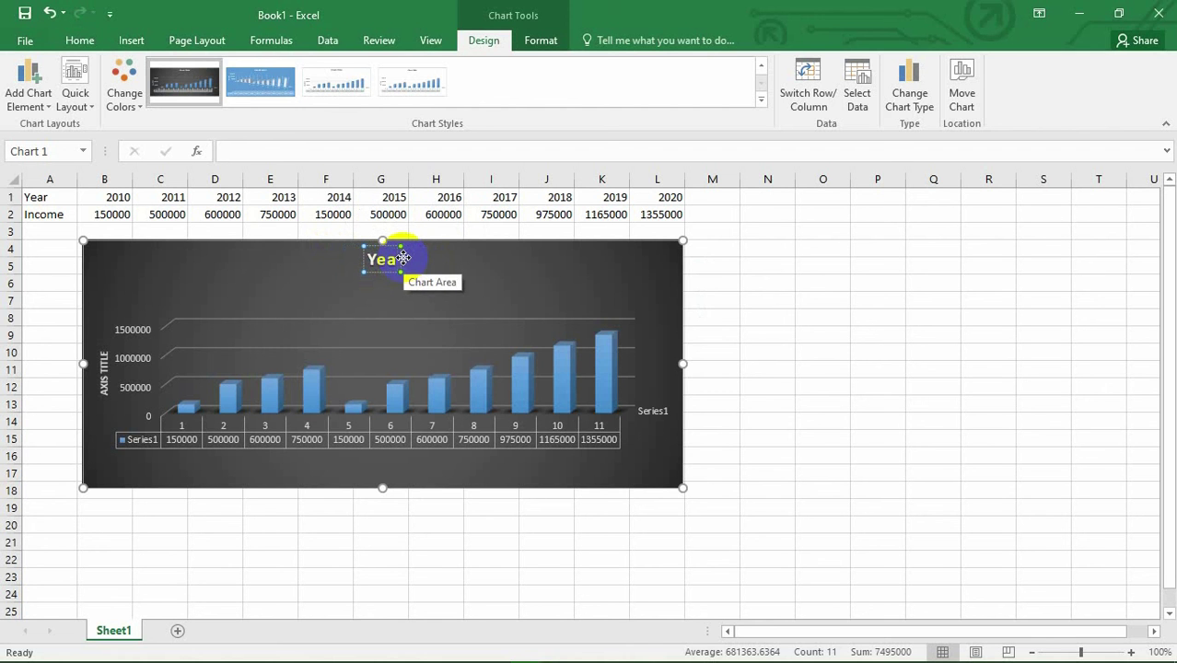
pyautogui.write('rly Income')
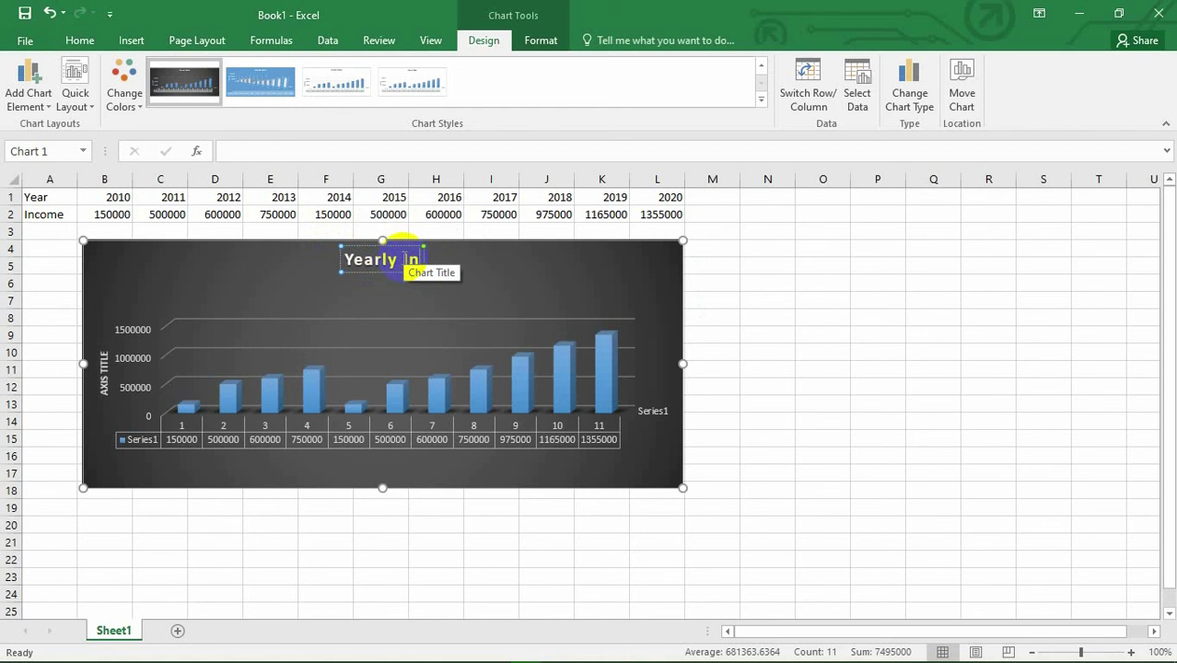
pyautogui.click(799, 387)
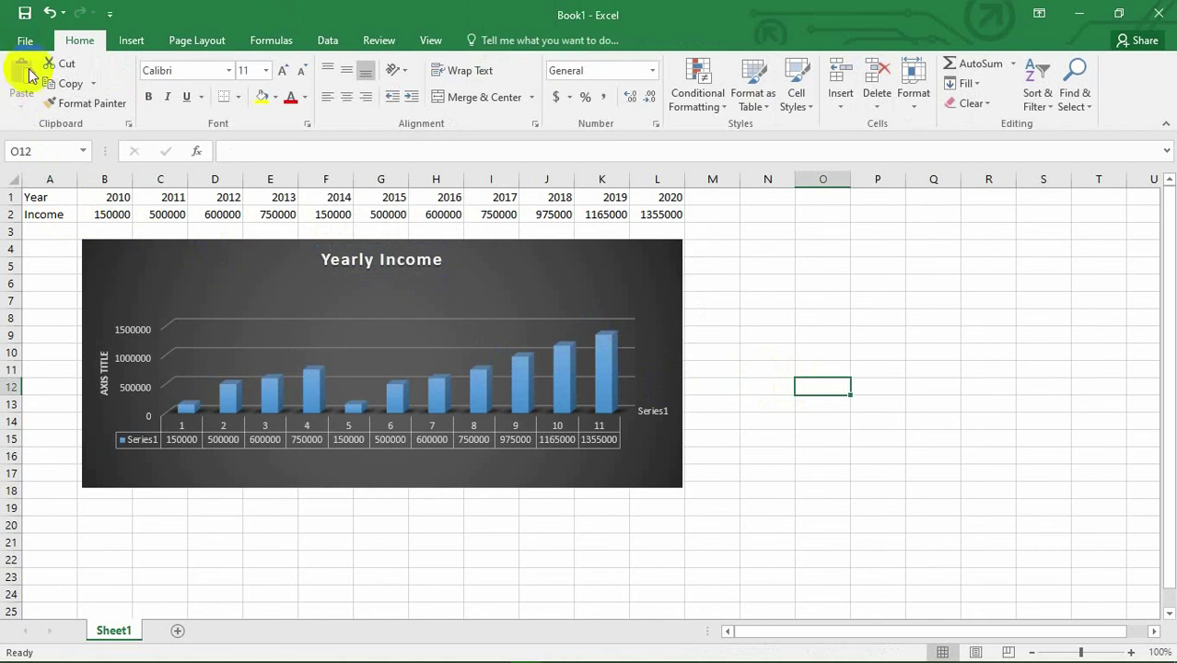
pyautogui.click(132, 250)
pyautogui.click(857, 354)
pyautogui.click(696, 557)
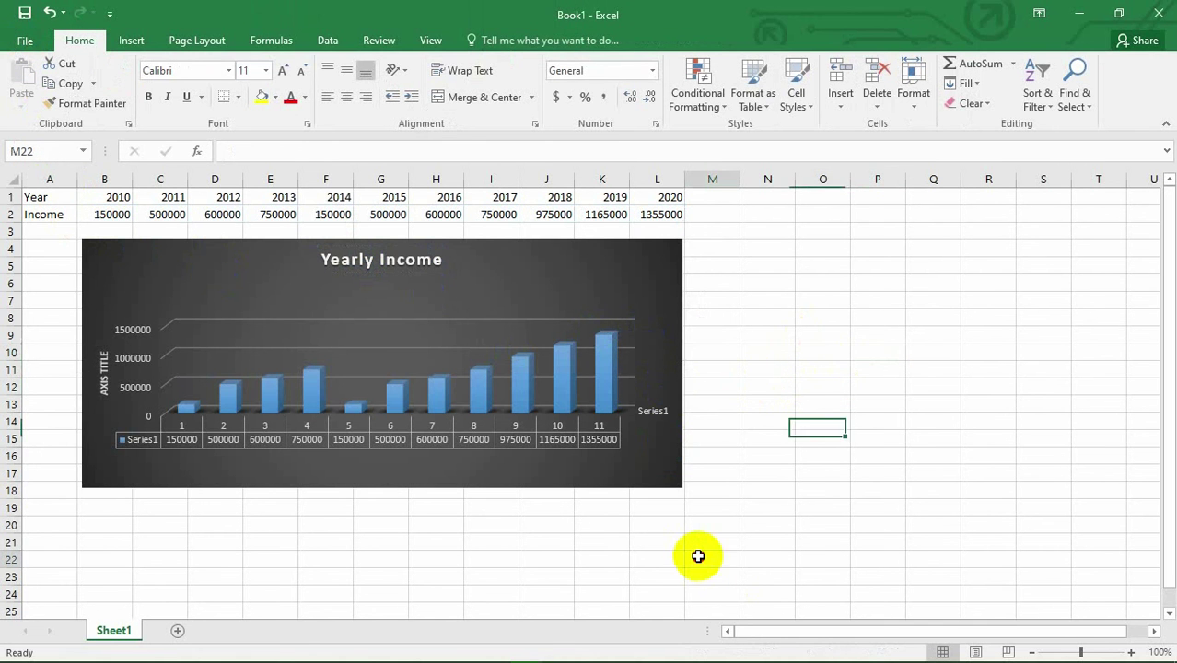